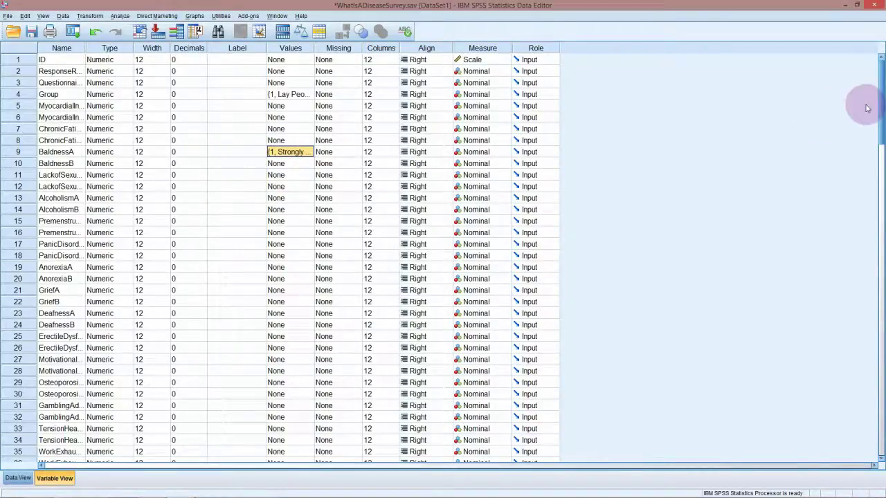
# Review the value labels defined for the Group variable, leaving them unchanged
pyautogui.moveTo(883, 105); pyautogui.dragTo(870, 91)
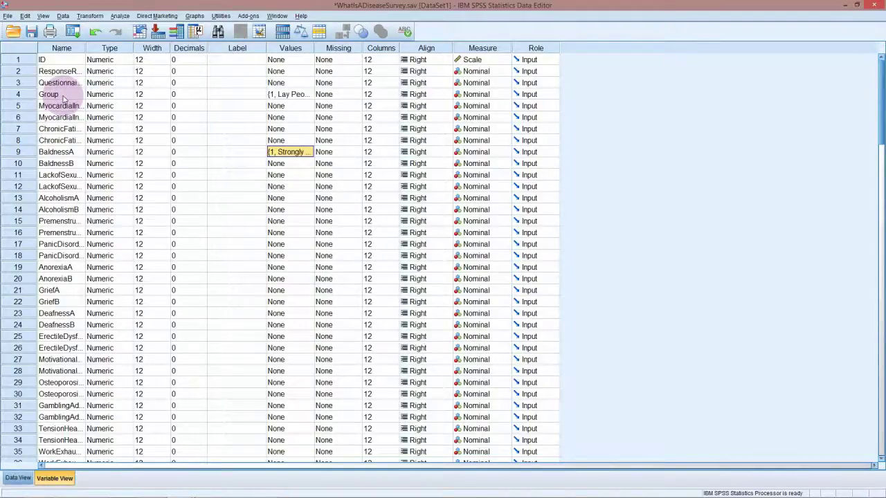
pyautogui.click(298, 94)
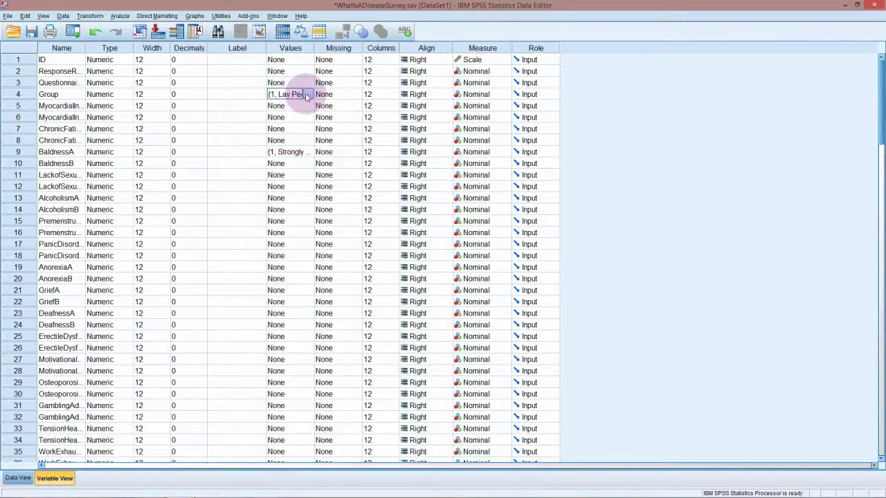
pyautogui.click(308, 94)
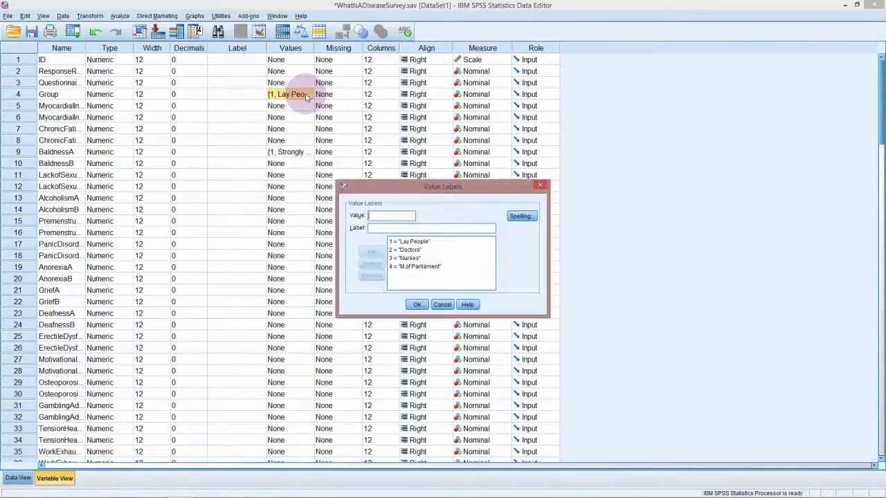
pyautogui.click(418, 267)
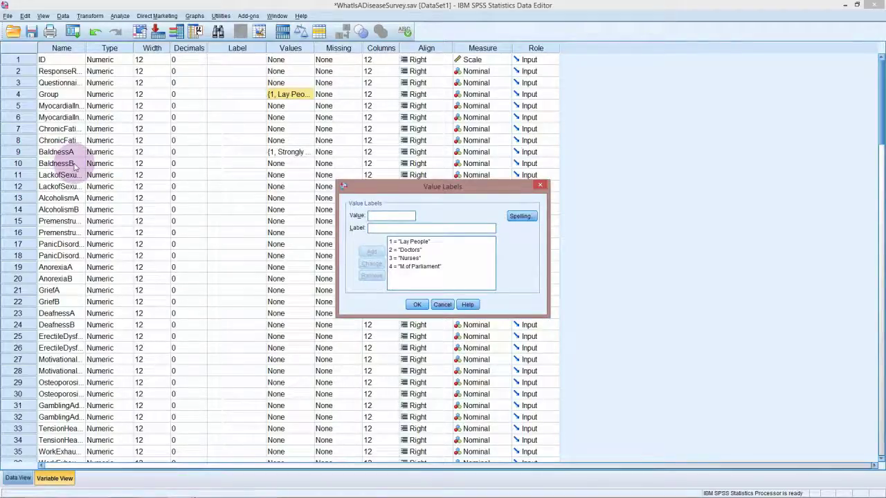
pyautogui.click(441, 304)
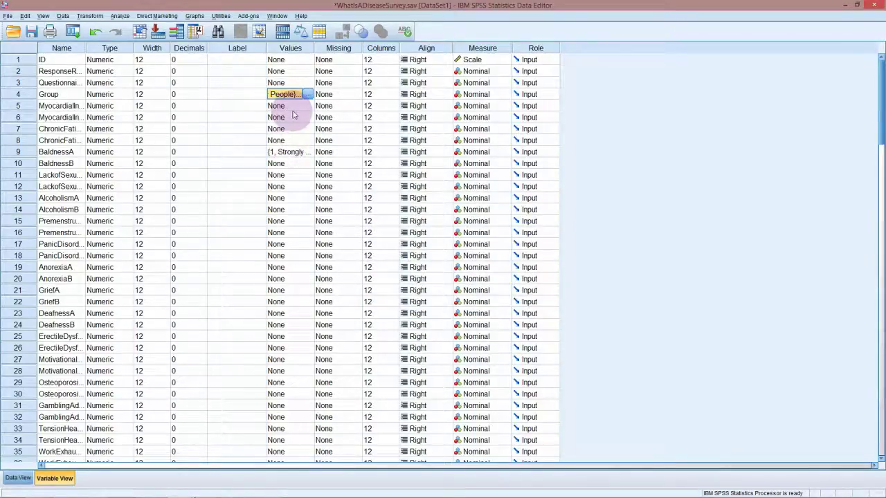
# Check BaldnessA's value labels and copy them to the BaldnessB variable
pyautogui.click(289, 153)
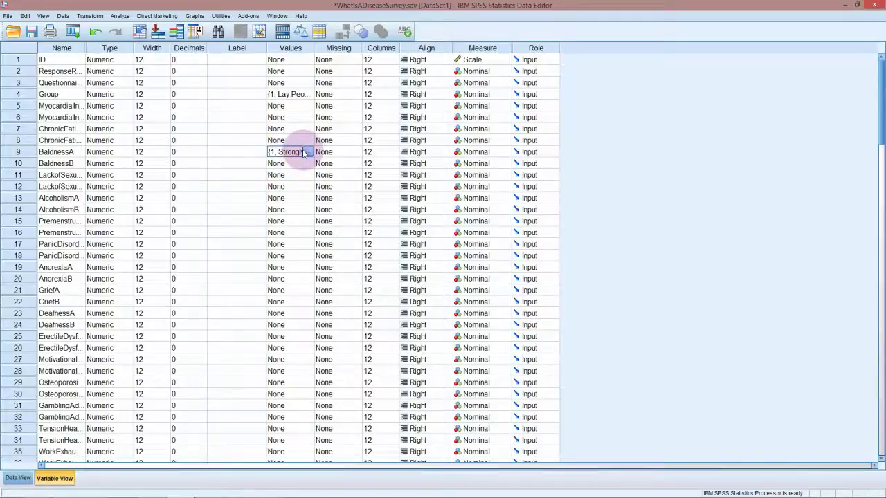
pyautogui.click(308, 152)
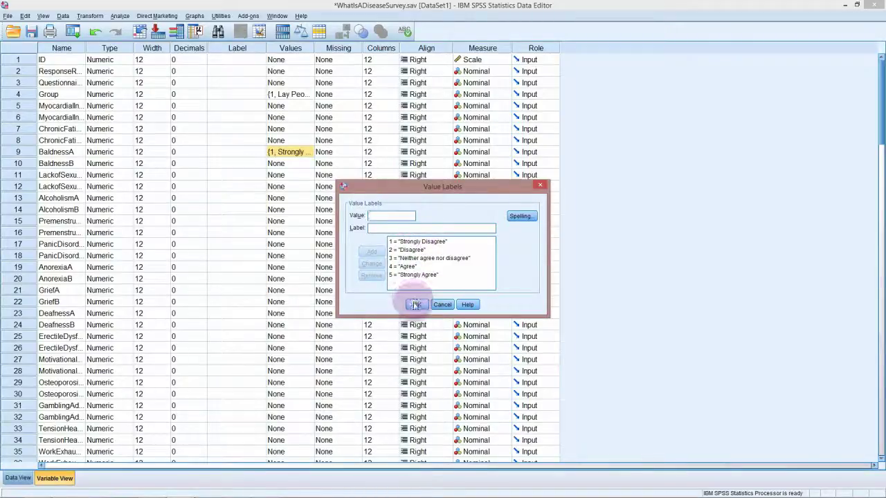
pyautogui.click(417, 304)
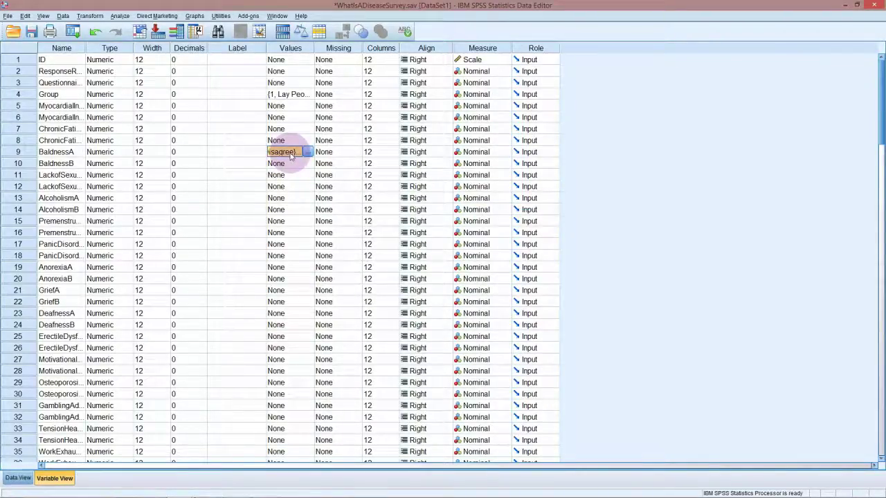
pyautogui.click(282, 164)
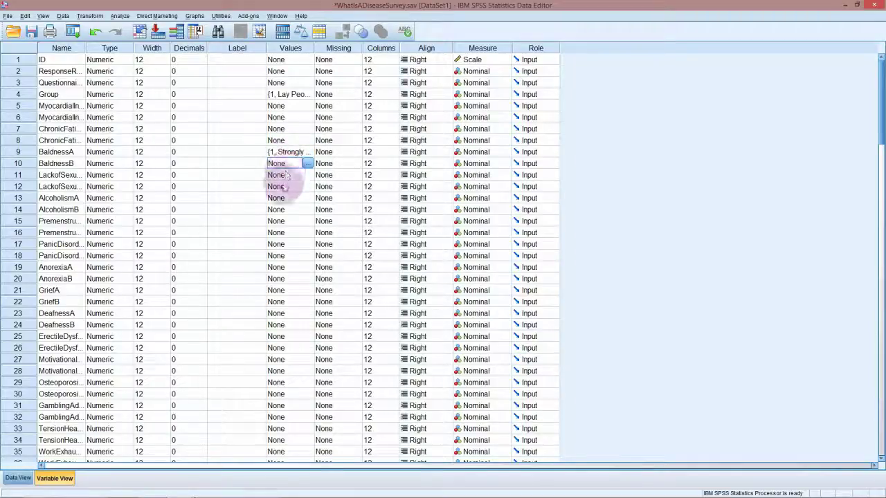
pyautogui.hotkey('ctrl', 'v')
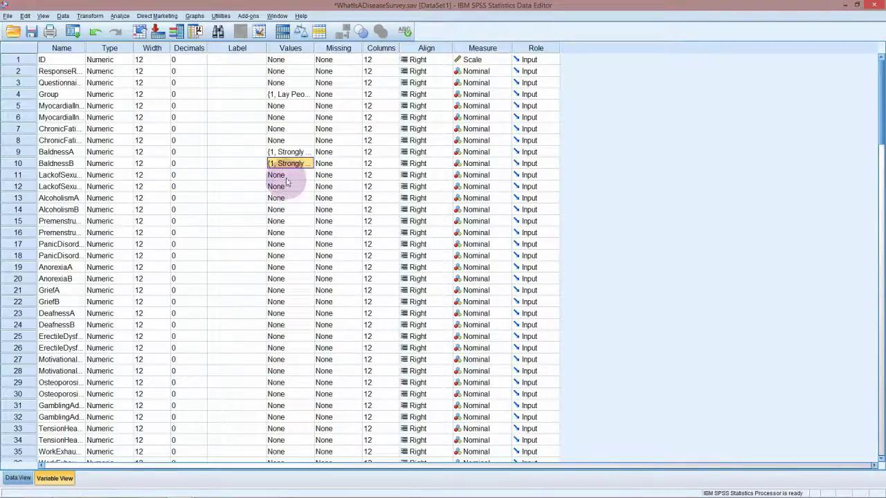
pyautogui.scroll(-5, 284, 187)
pyautogui.scroll(-12, 285, 190)
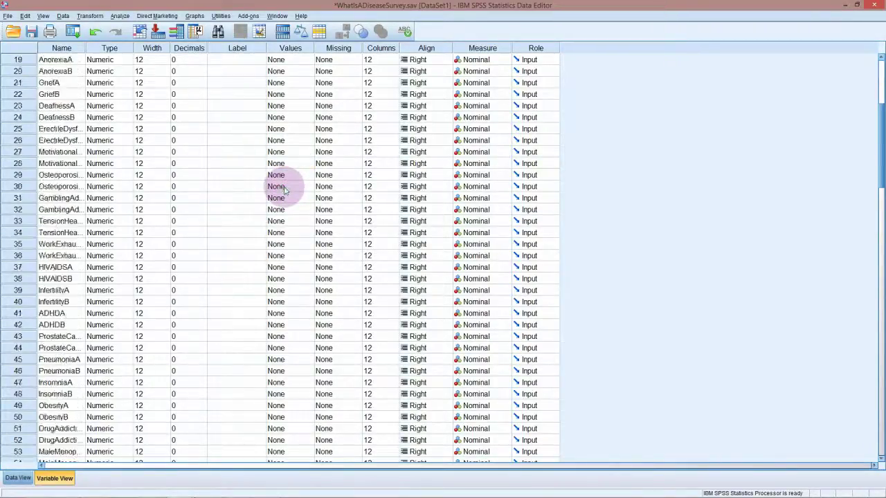
pyautogui.scroll(-4, 286, 189)
pyautogui.scroll(11, 285, 187)
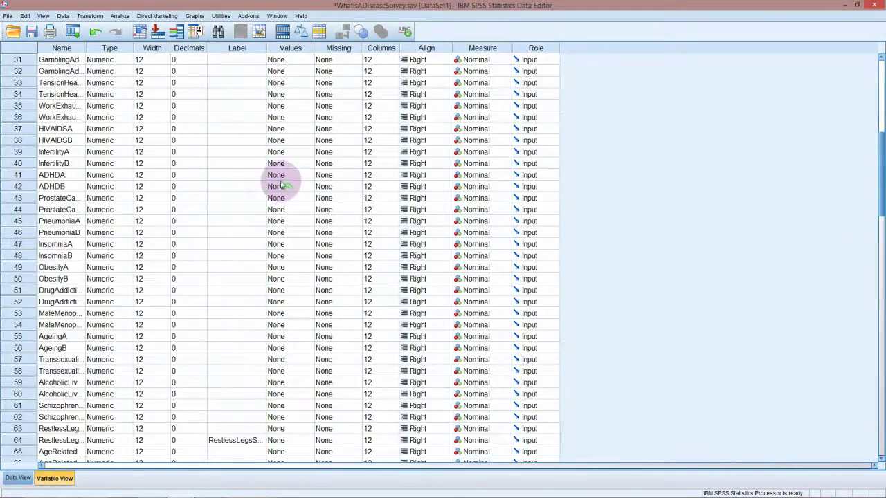
pyautogui.scroll(10, 282, 186)
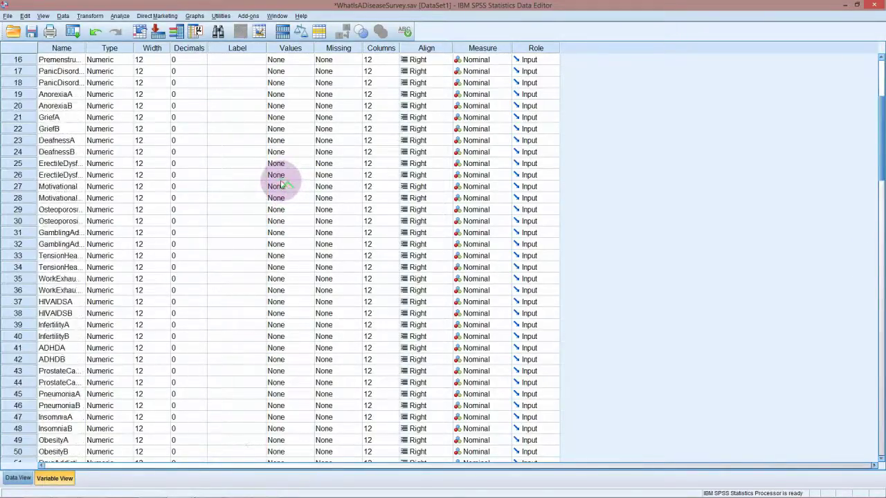
# Label the BaldnessA variable "Is baldness a disease?" and widen the Label column to fit the full text
pyautogui.click(228, 153)
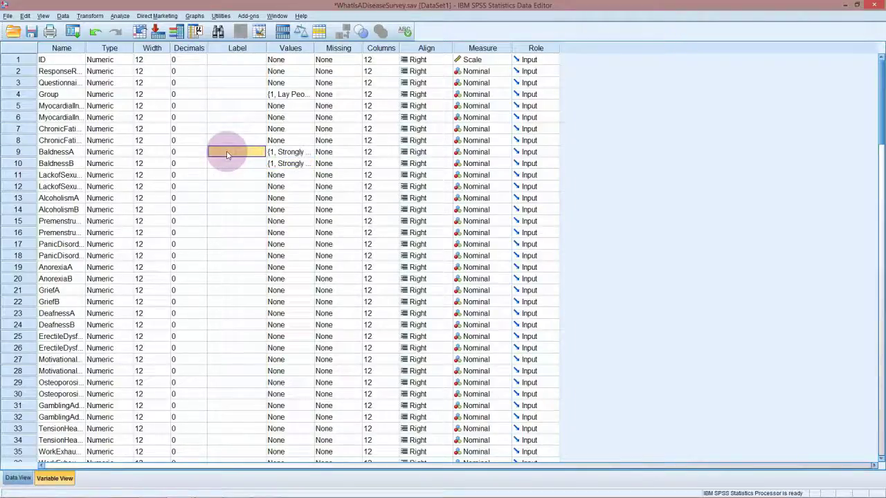
pyautogui.write('What')
pyautogui.write('di')
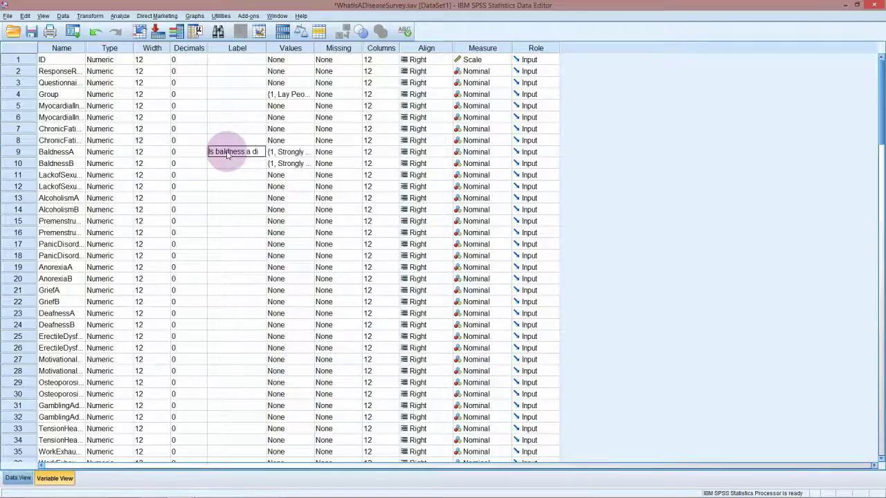
pyautogui.write('sease?')
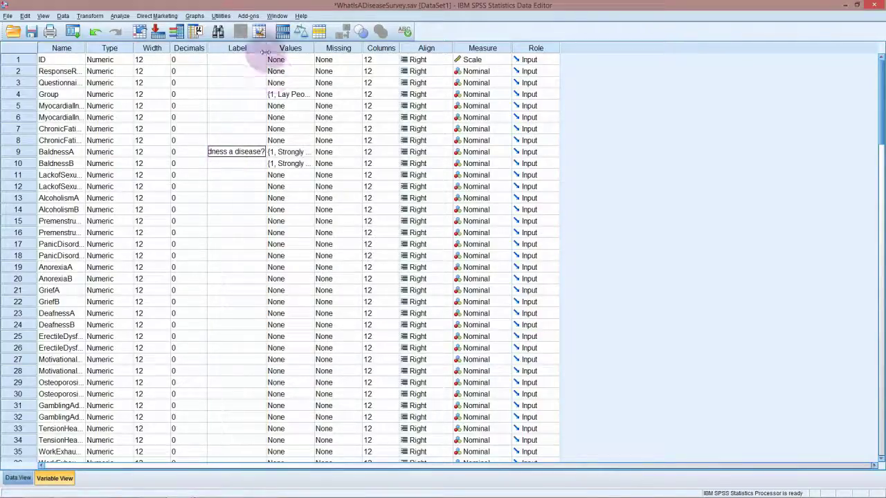
pyautogui.moveTo(266, 48); pyautogui.dragTo(345, 79)
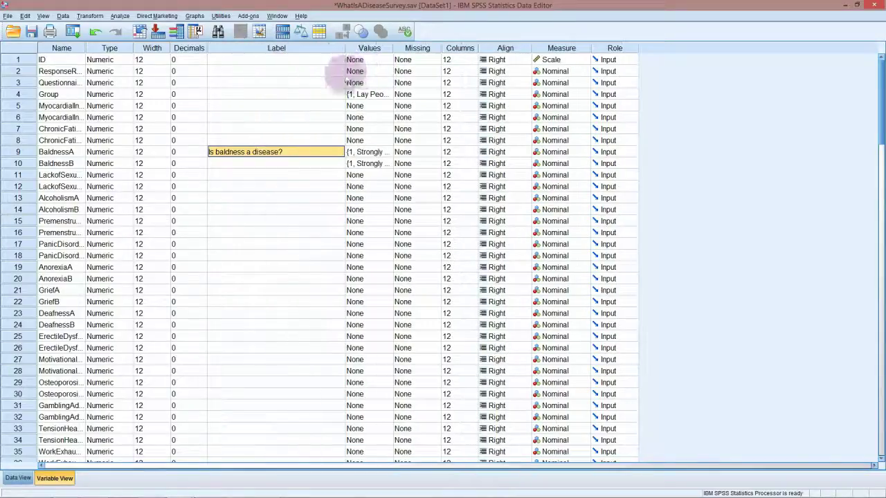
# Label the BaldnessB variable "Should treatment for baldness be funded?"
pyautogui.click(236, 164)
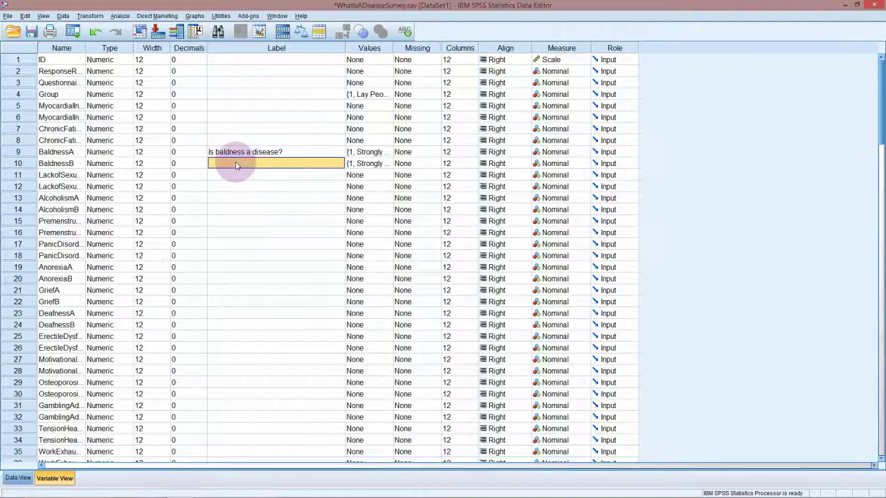
pyautogui.write('Sh')
pyautogui.hotkey('shift', 'Tab')
pyautogui.hotkey('shift', 'Tab')
pyautogui.hotkey('shift', 'Tab')
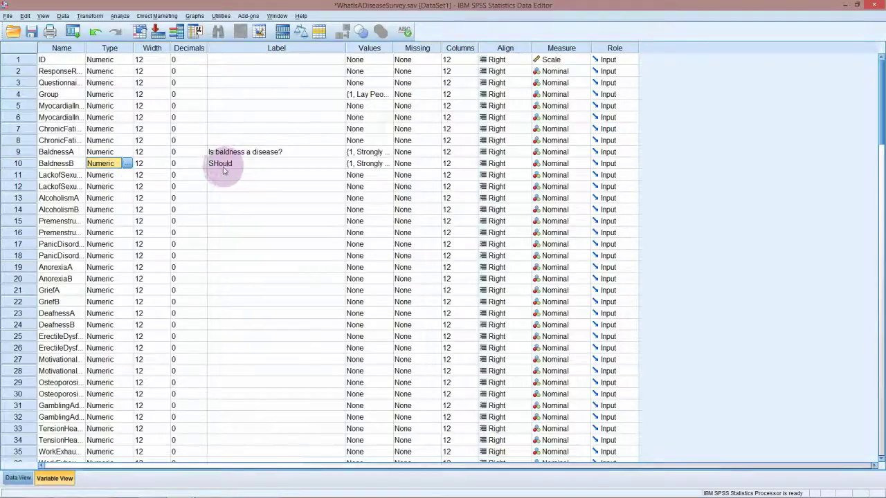
pyautogui.doubleClick(224, 166)
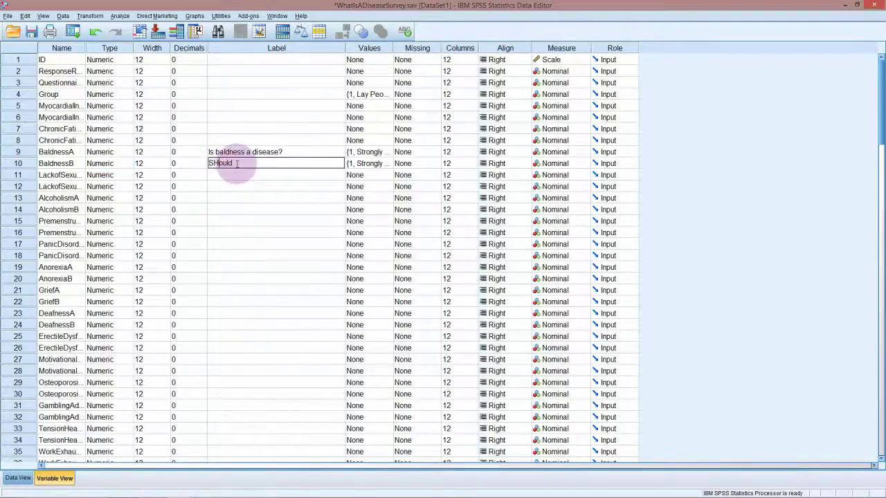
pyautogui.write('treatment for bla')
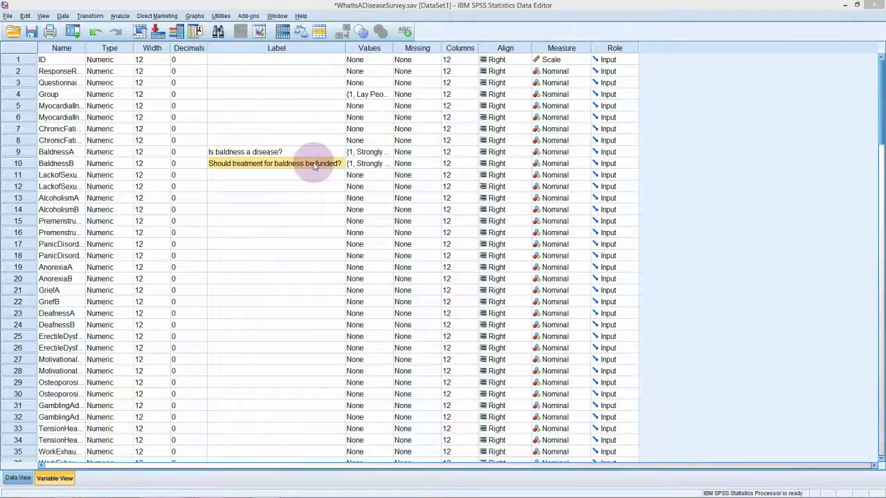
# Open the Chart Builder and clear the baldness question from the X axis and Group from the cluster setting
pyautogui.click(198, 17)
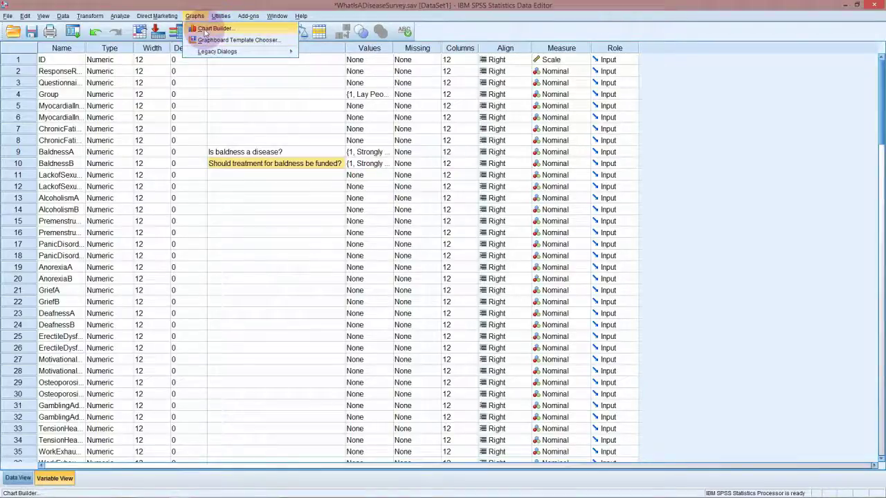
pyautogui.click(205, 32)
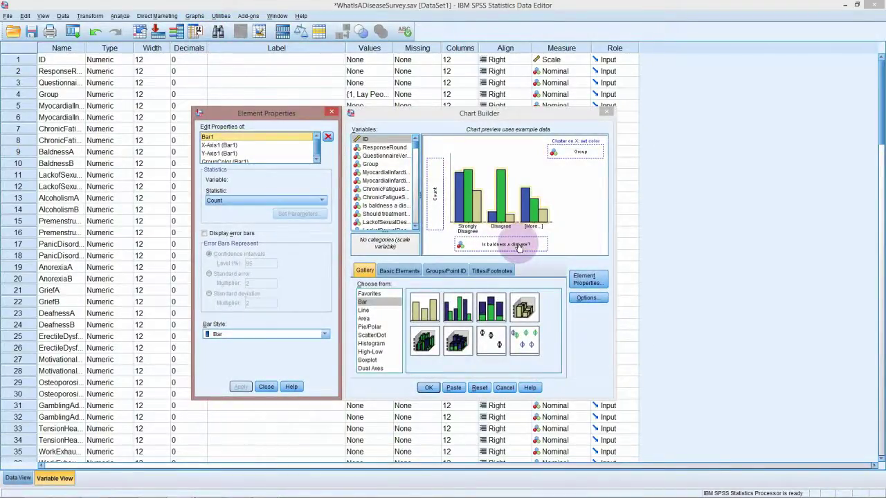
pyautogui.moveTo(519, 248); pyautogui.dragTo(405, 192)
pyautogui.moveTo(559, 158); pyautogui.dragTo(392, 163)
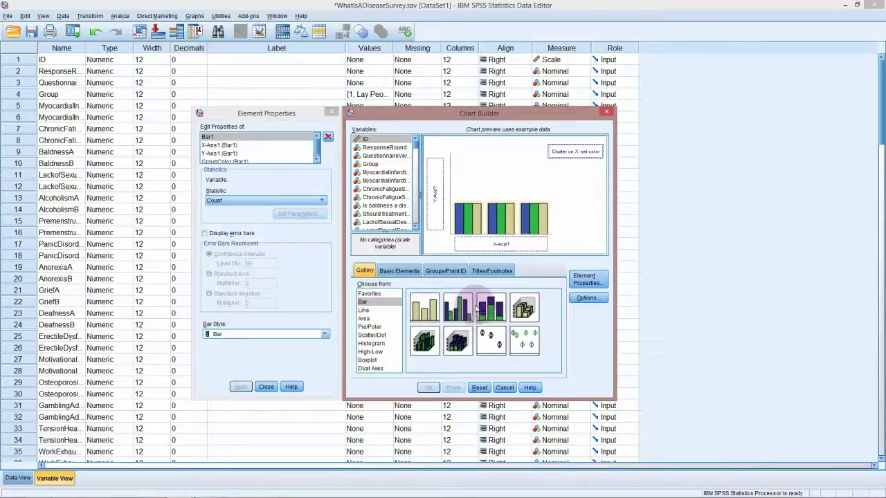
# Generate a clustered bar chart with "Is baldness a disease?" on the X axis, clustered by Group
pyautogui.moveTo(457, 308); pyautogui.dragTo(497, 216)
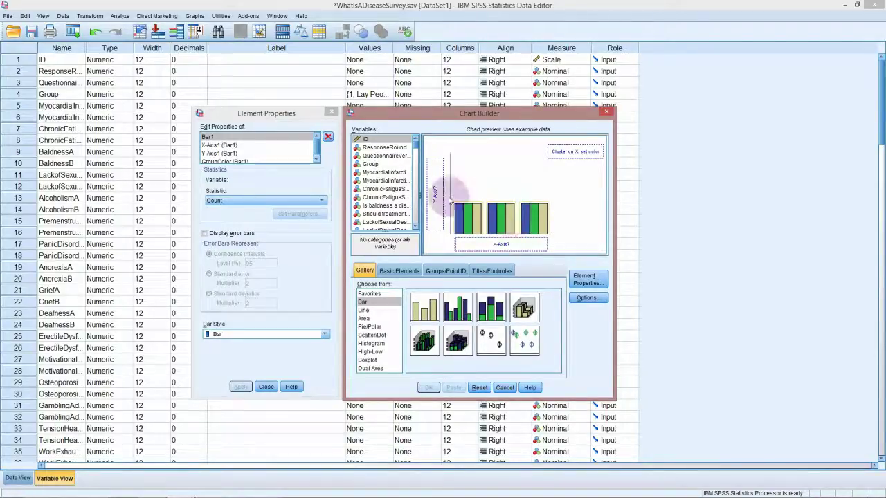
pyautogui.moveTo(405, 207); pyautogui.dragTo(476, 245)
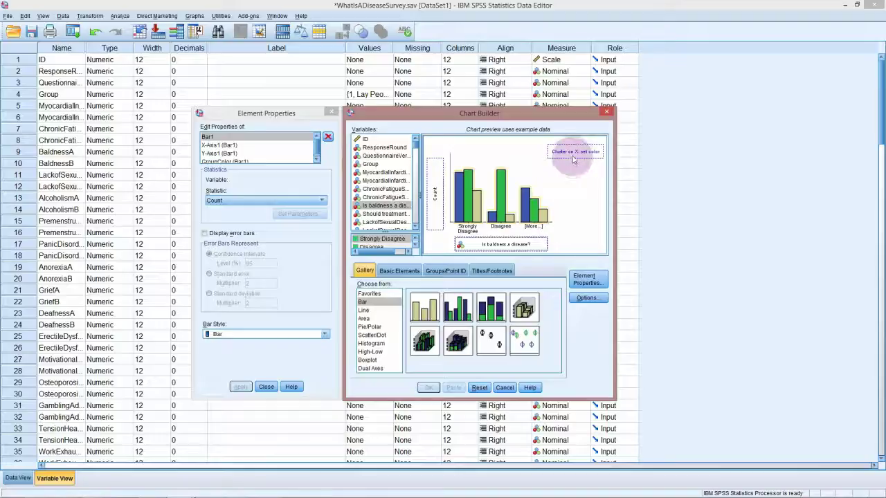
pyautogui.moveTo(375, 168); pyautogui.dragTo(566, 151)
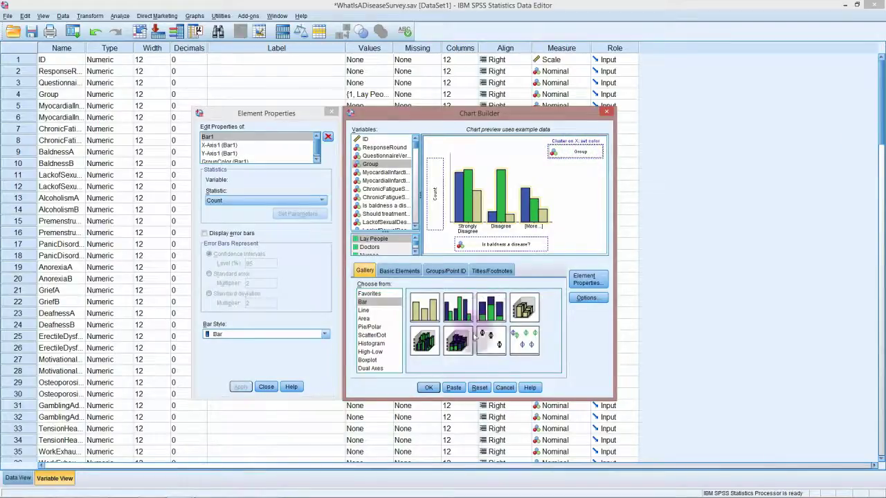
pyautogui.click(428, 387)
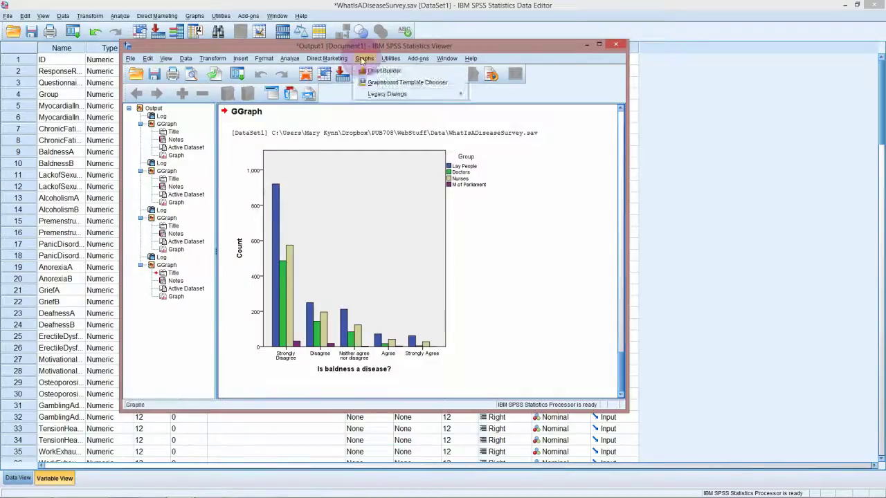
# Reopen the Chart Builder and set the bars' statistic to Percentage in the clustered baldness chart
pyautogui.click(379, 74)
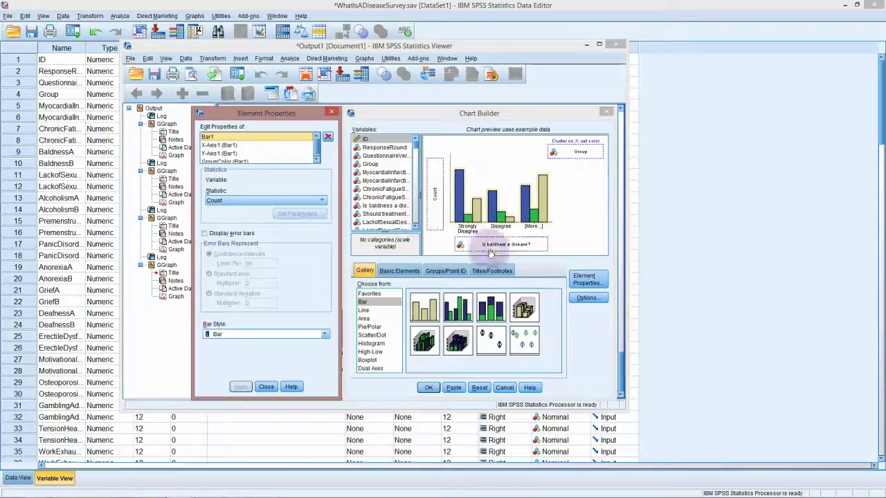
pyautogui.click(583, 283)
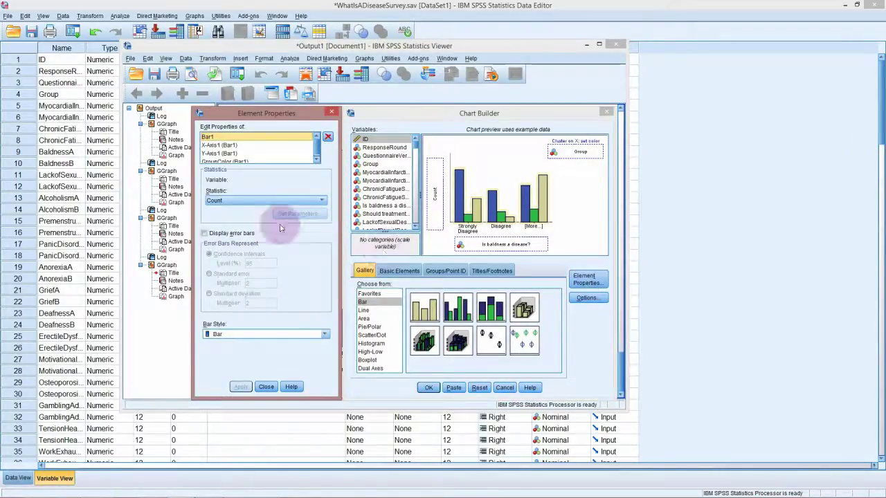
pyautogui.click(224, 201)
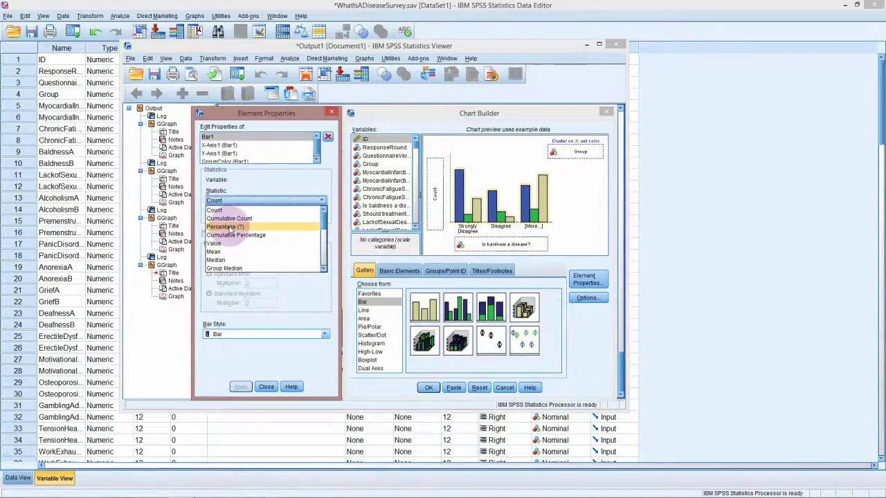
pyautogui.click(229, 227)
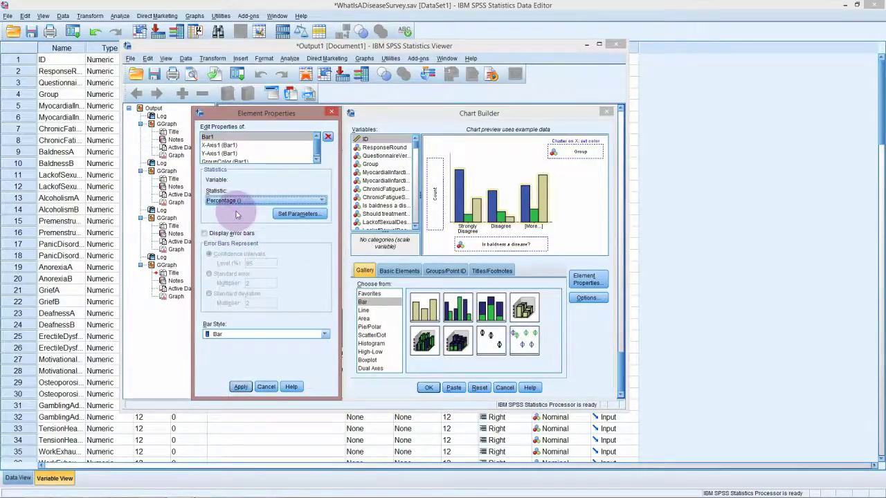
# Set the percentage denominator to Total for Each Legend Variable Category (same fill color) and generate the clustered bar chart
pyautogui.click(284, 215)
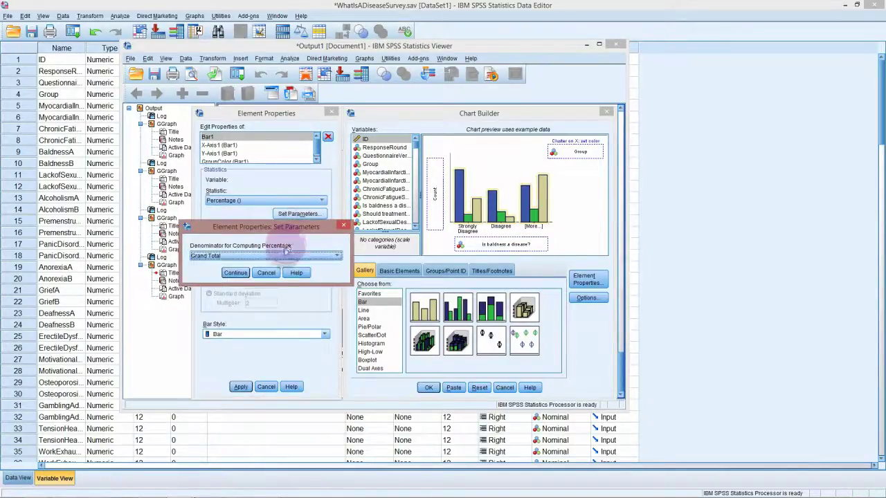
pyautogui.click(320, 260)
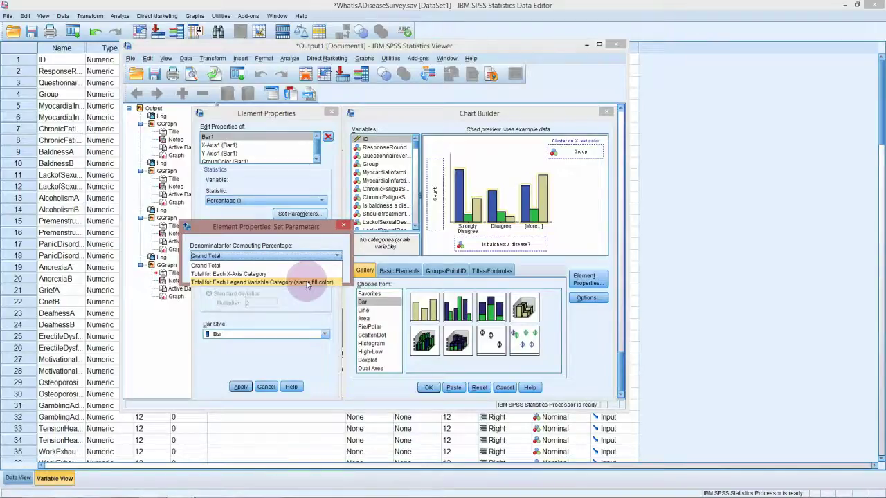
pyautogui.click(308, 282)
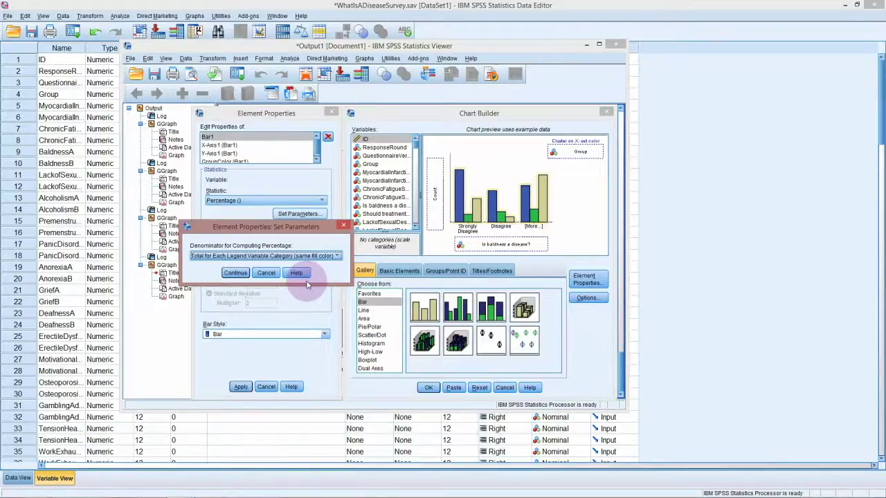
pyautogui.click(228, 272)
pyautogui.click(240, 387)
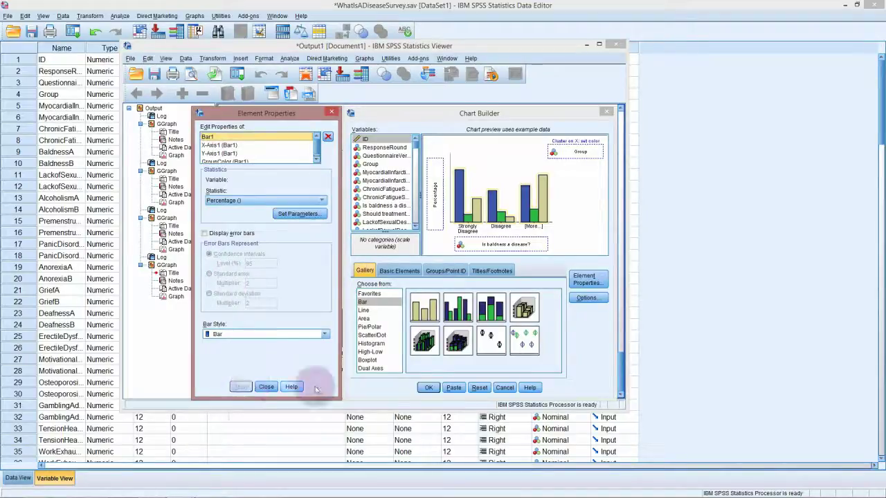
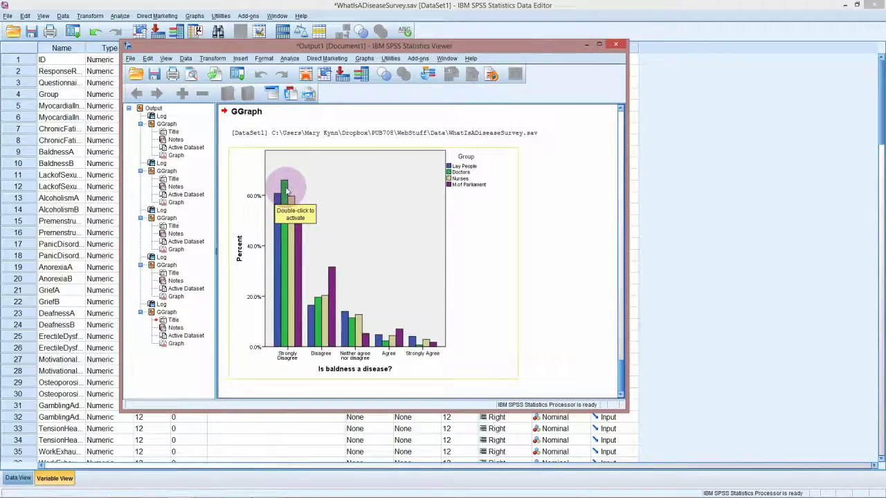
pyautogui.click(332, 229)
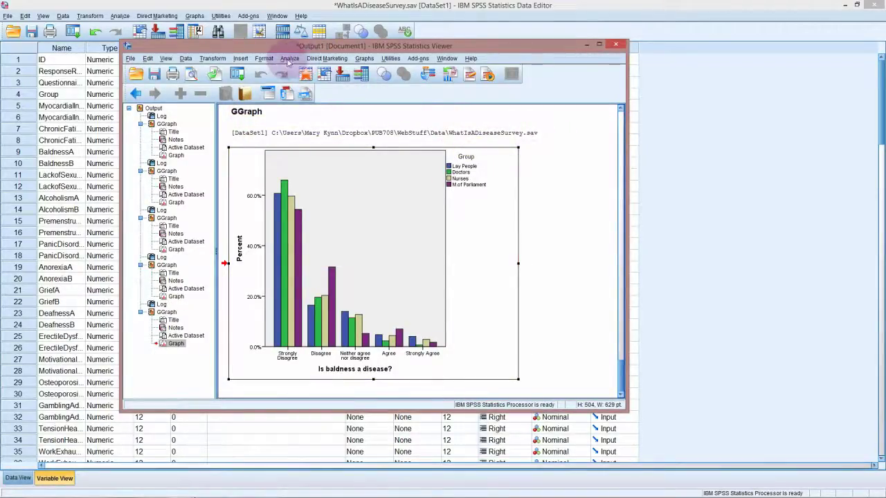
# Set up a Crosstabs analysis with Group in the rows and "Is baldness a disease?" in the columns
pyautogui.click(289, 58)
pyautogui.moveTo(318, 81)
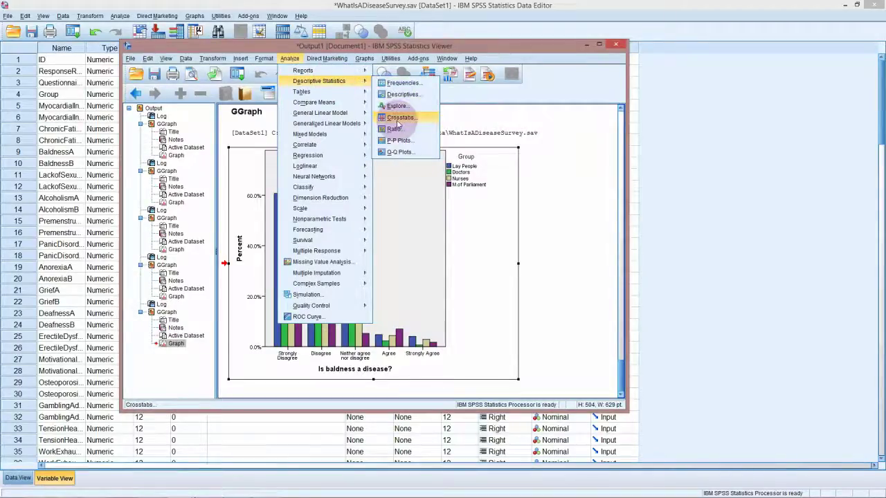
pyautogui.click(400, 119)
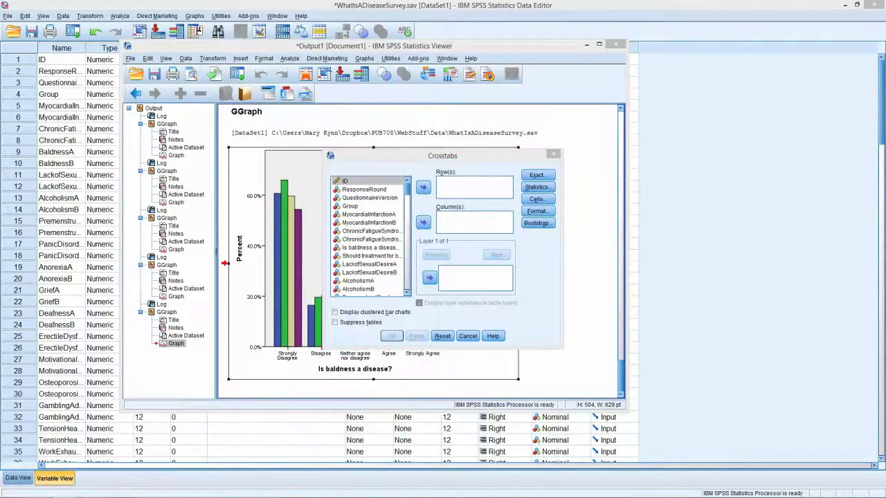
pyautogui.click(351, 206)
pyautogui.click(422, 187)
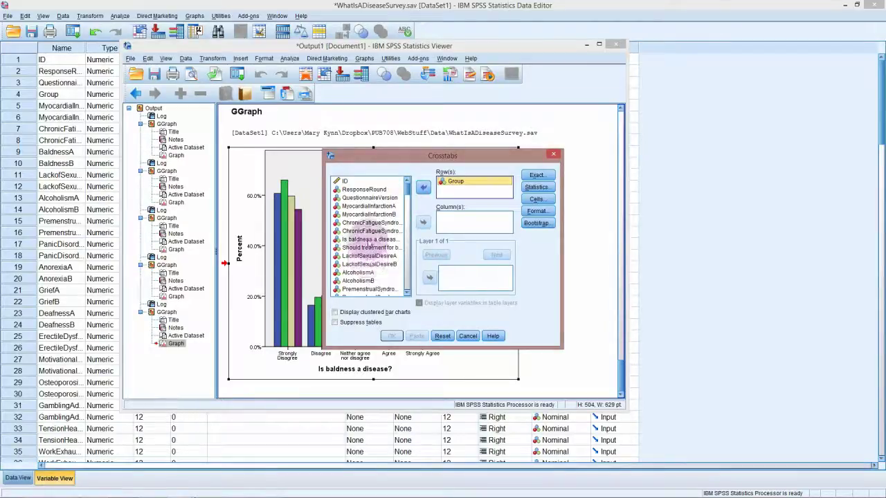
pyautogui.click(388, 239)
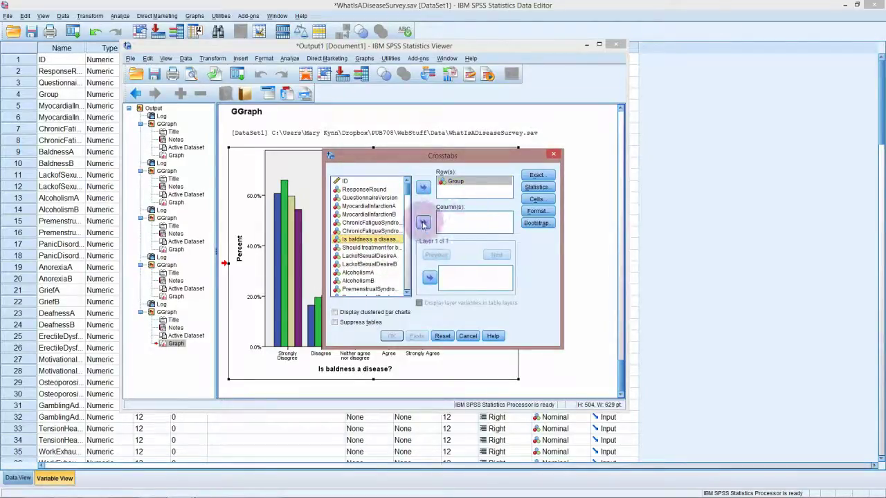
pyautogui.click(422, 221)
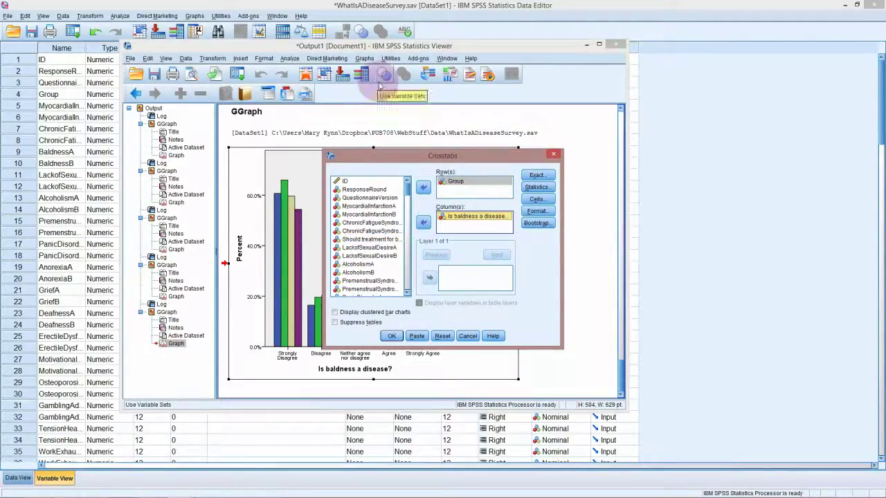
# Keep the exact tests setting at Asymptotic only and include the Chi-square statistic in the crosstab
pyautogui.click(540, 176)
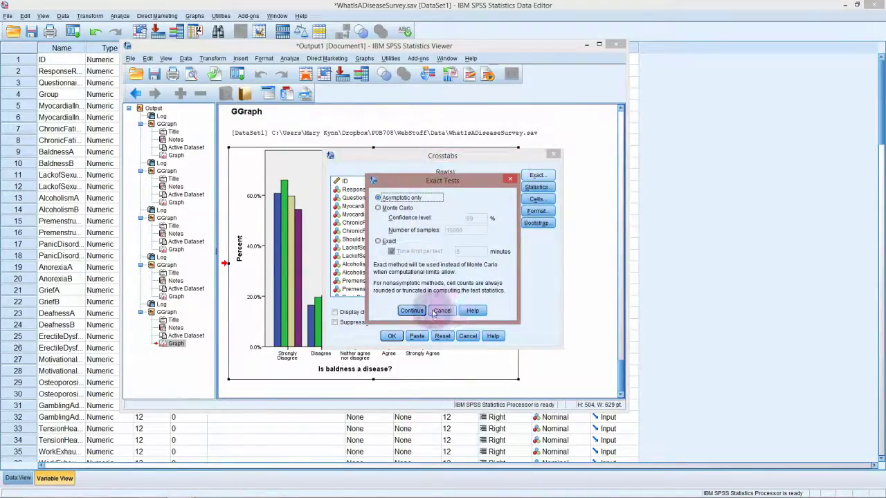
pyautogui.click(422, 311)
pyautogui.click(537, 187)
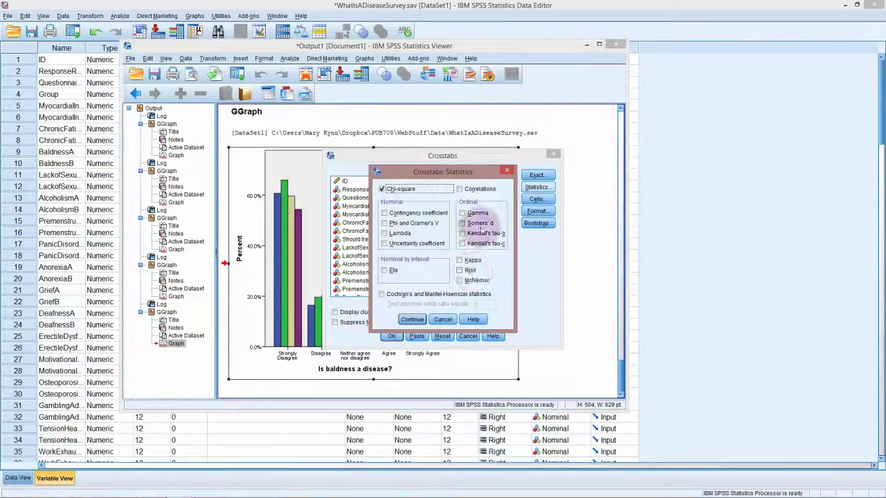
pyautogui.click(411, 320)
# Display Observed and Expected counts together with Standardized residuals in the crosstab cells
pyautogui.click(533, 199)
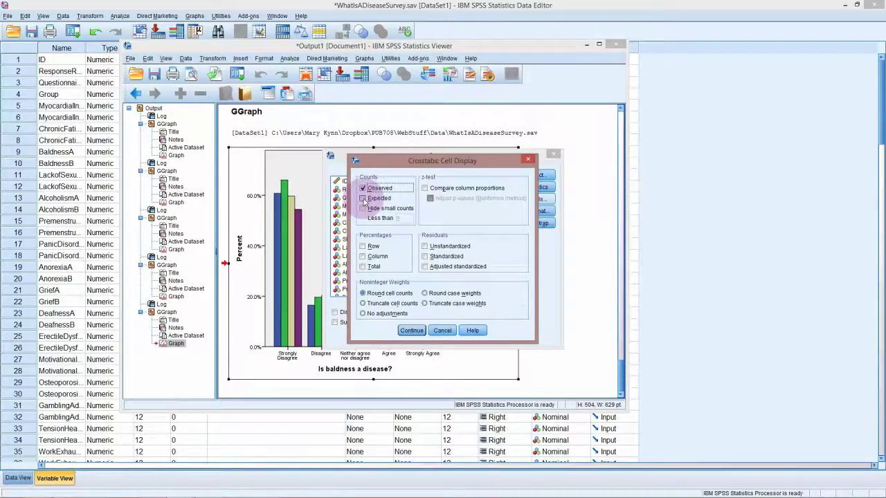
pyautogui.click(363, 199)
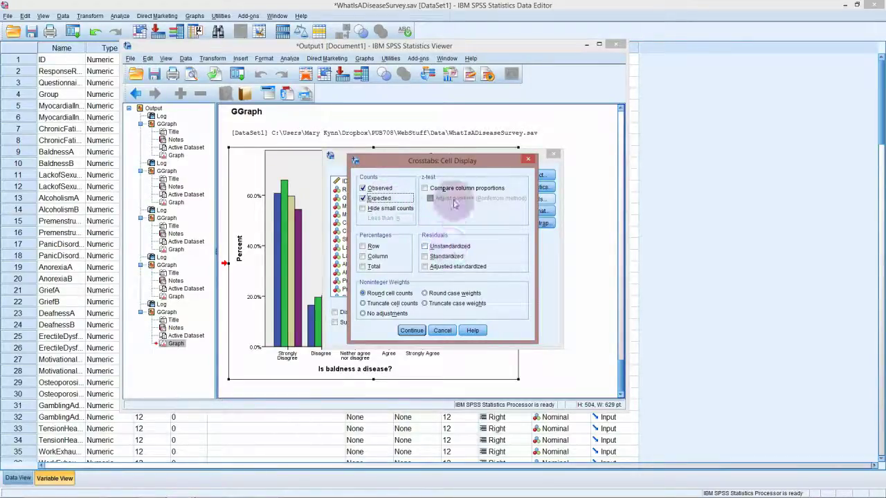
pyautogui.click(425, 257)
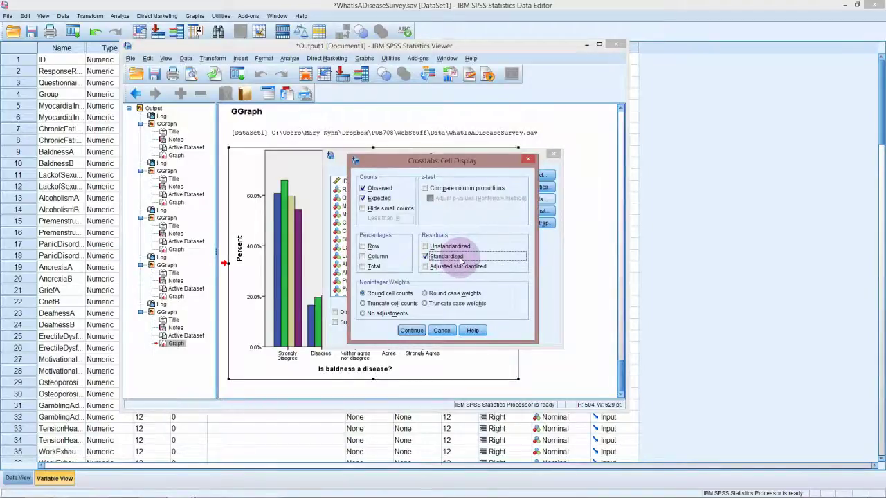
pyautogui.click(418, 331)
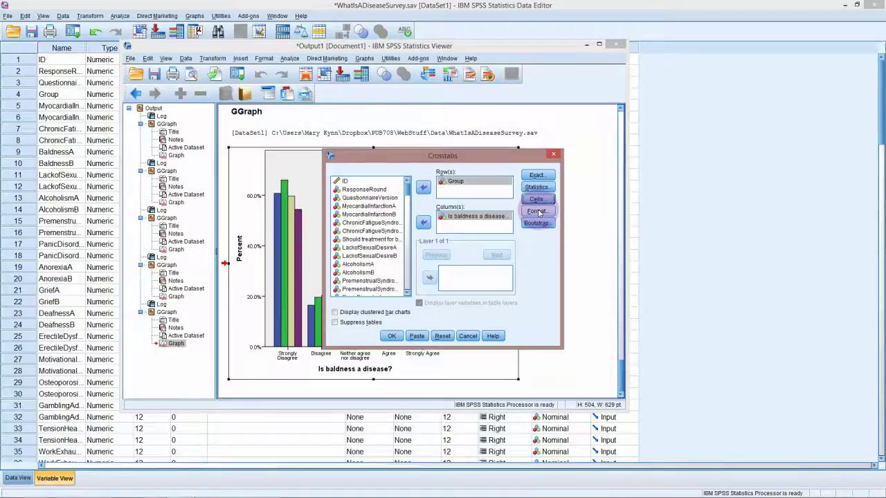
# Keep the crosstab's row order Ascending and run the analysis
pyautogui.click(538, 213)
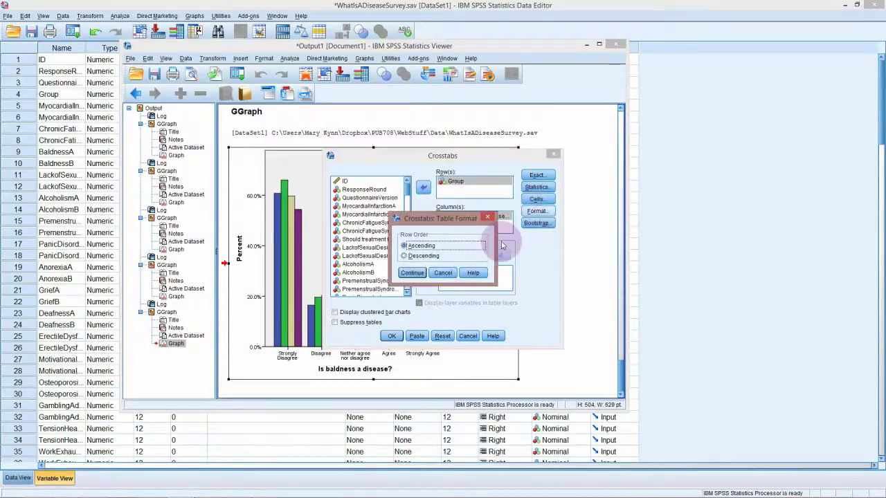
pyautogui.click(413, 273)
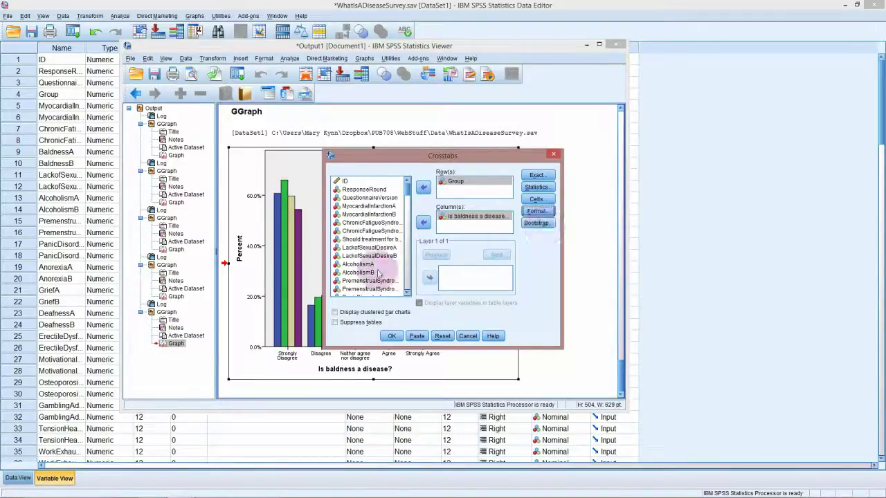
pyautogui.click(392, 337)
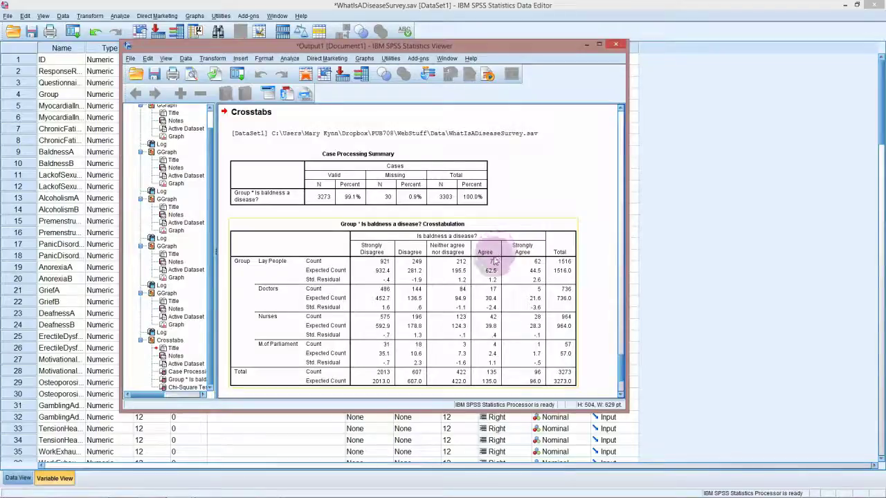
# Maximize the output viewer and examine the crosstabulation's expected counts, standardized residuals and Chi-Square Tests table
pyautogui.click(599, 45)
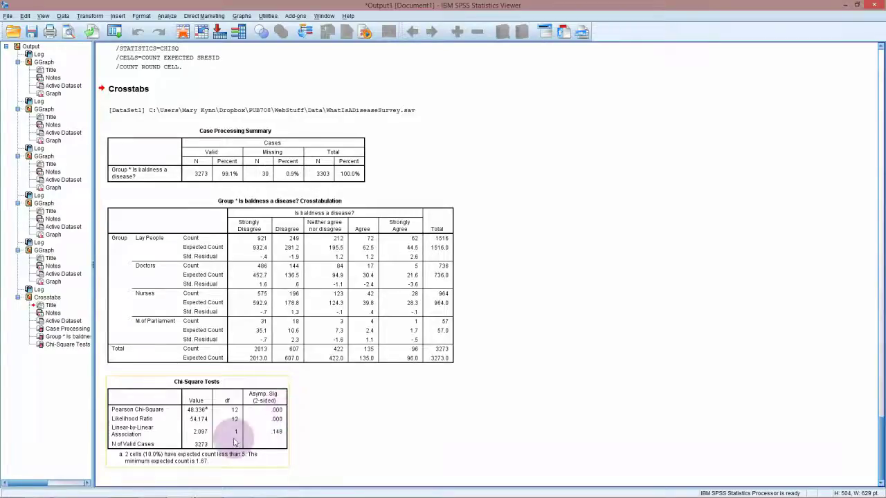
pyautogui.click(172, 256)
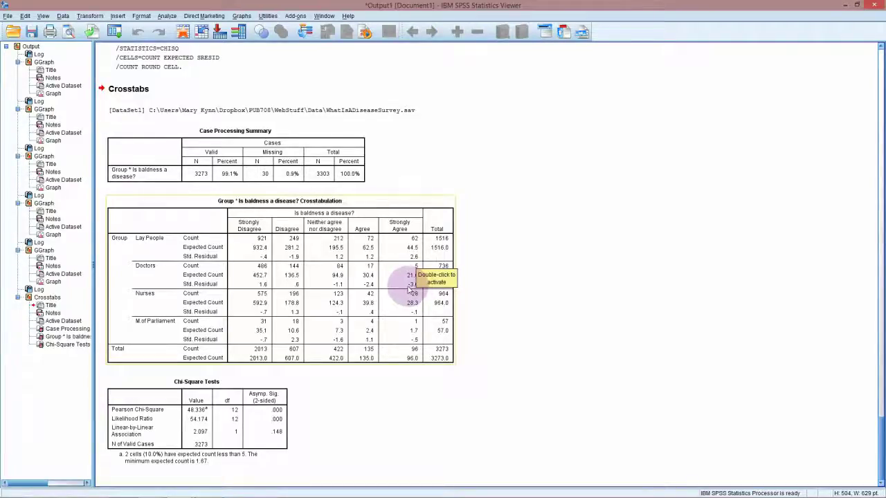
pyautogui.click(413, 290)
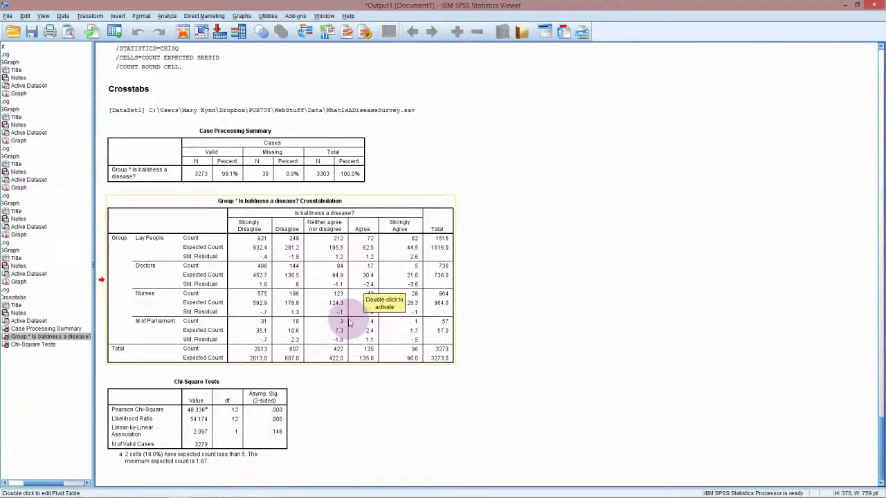
# Return to the percentage bar chart above the crosstab output and compare the groups' responses in each answer category
pyautogui.scroll(1, 365, 316)
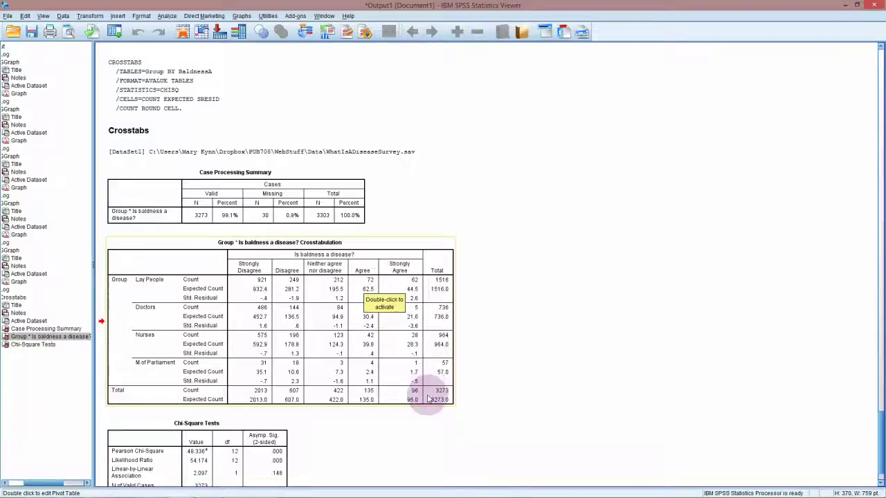
pyautogui.scroll(7, 419, 392)
pyautogui.scroll(1, 409, 393)
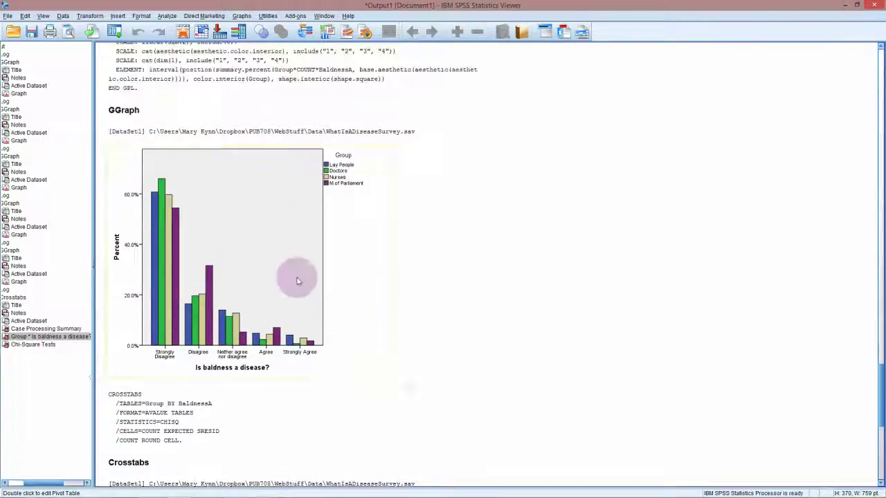
pyautogui.click(284, 267)
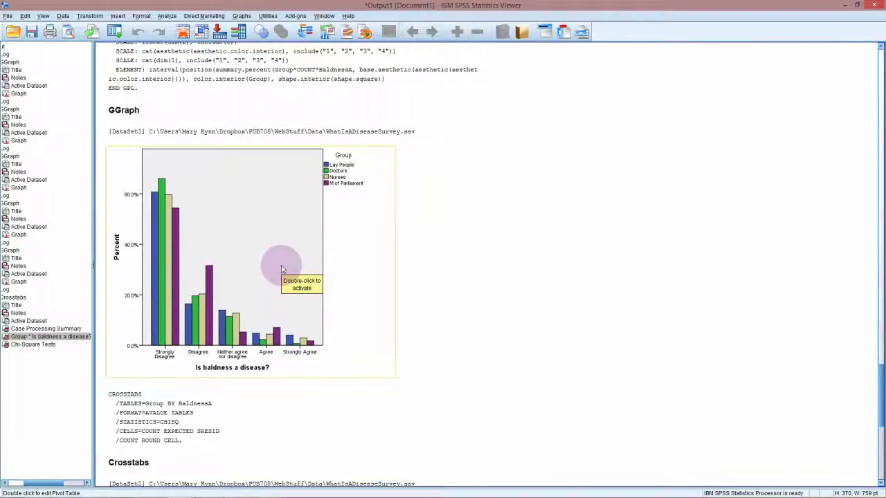
pyautogui.click(282, 269)
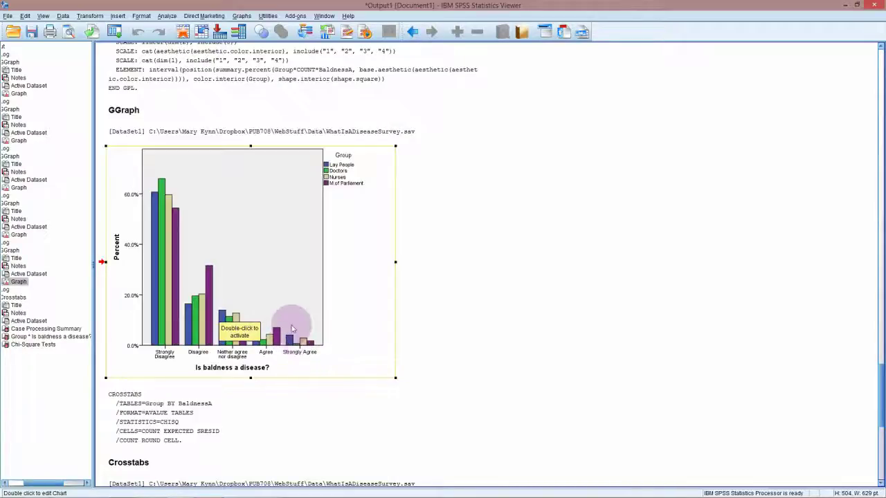
pyautogui.doubleClick(310, 329)
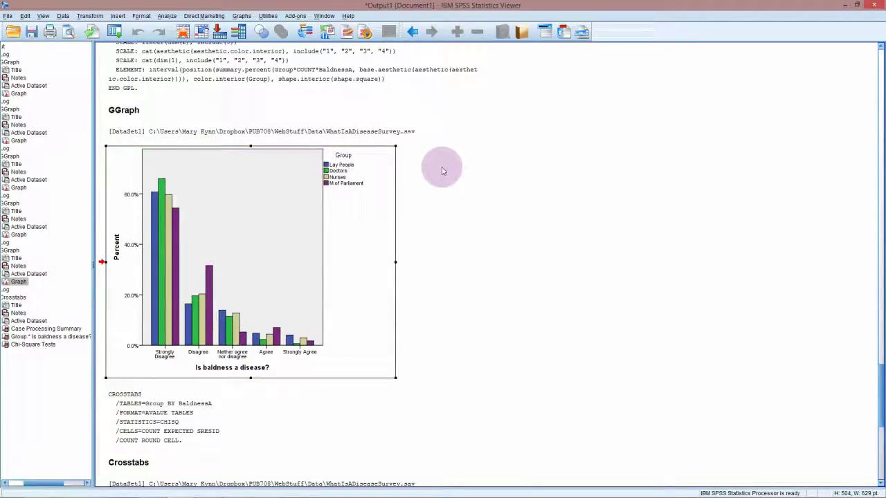
# Reopen the clustered bar chart setup in Chart Builder and remove "Is baldness a disease?" from the x-axis
pyautogui.click(242, 16)
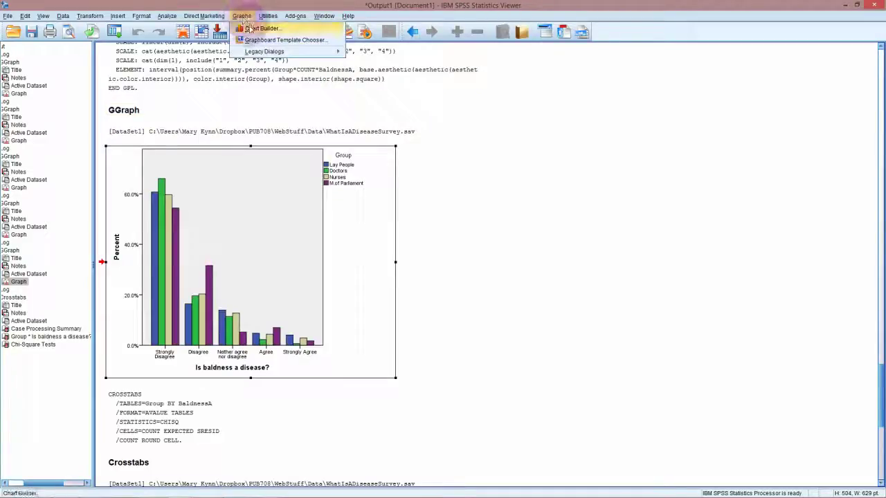
pyautogui.click(261, 29)
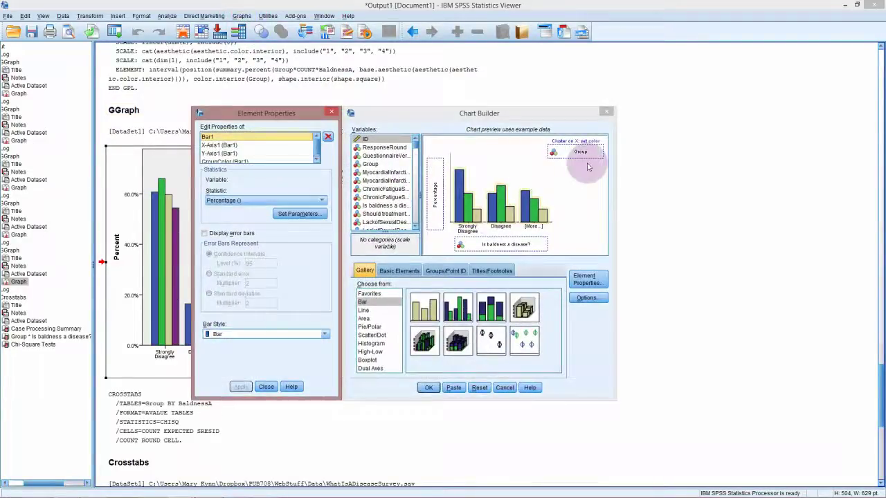
pyautogui.moveTo(501, 244); pyautogui.dragTo(408, 167)
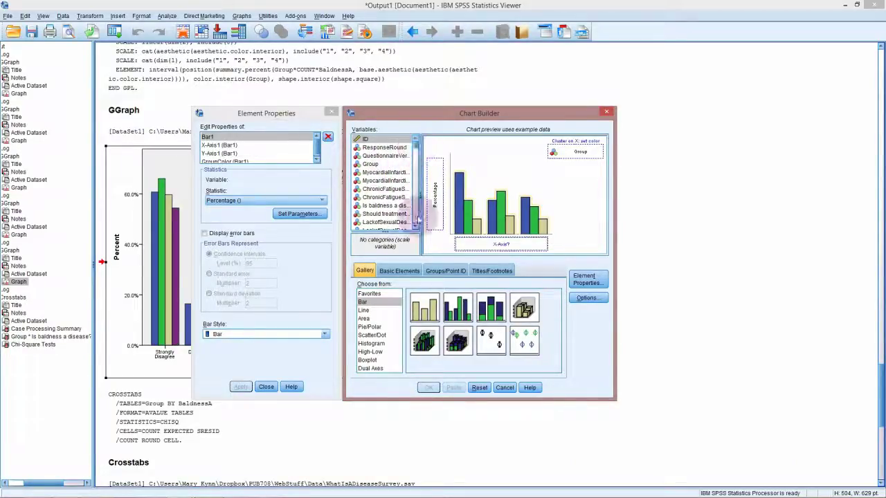
# Assign "Should treatment for baldness be funded?" to the x-axis, keeping Group as the cluster variable, and generate the chart
pyautogui.click(416, 227)
pyautogui.click(415, 227)
pyautogui.click(415, 227)
pyautogui.click(415, 227)
pyautogui.click(415, 227)
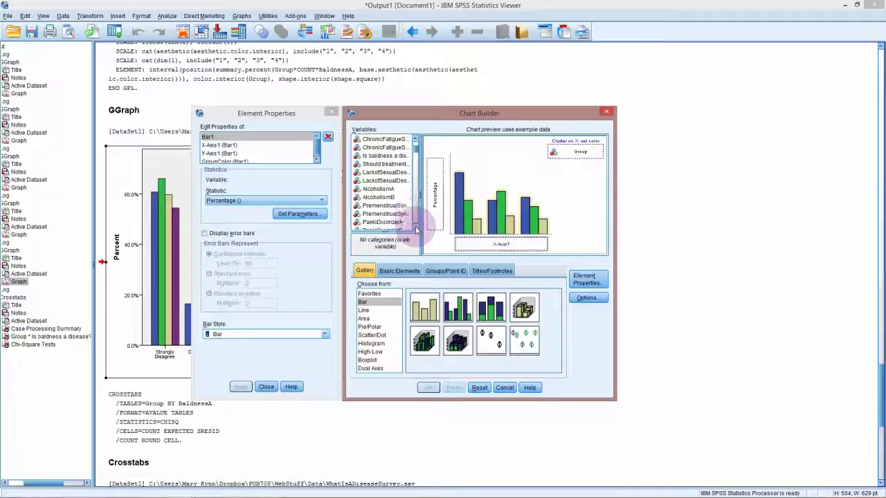
pyautogui.click(415, 227)
pyautogui.click(415, 227)
pyautogui.click(415, 227)
pyautogui.click(415, 227)
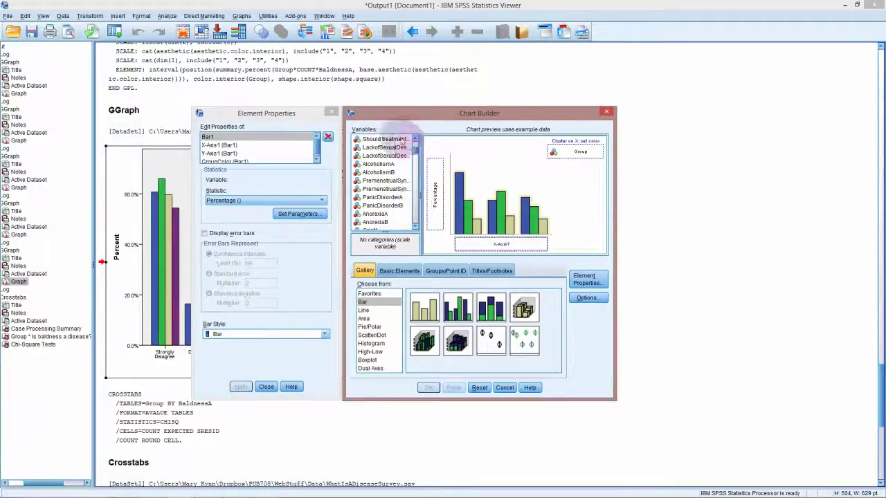
pyautogui.click(380, 139)
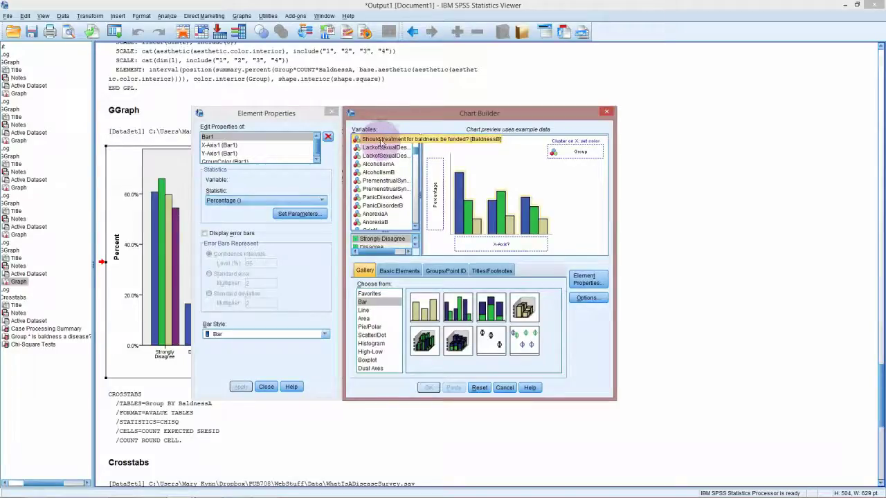
pyautogui.moveTo(381, 139); pyautogui.dragTo(481, 246)
pyautogui.click(429, 387)
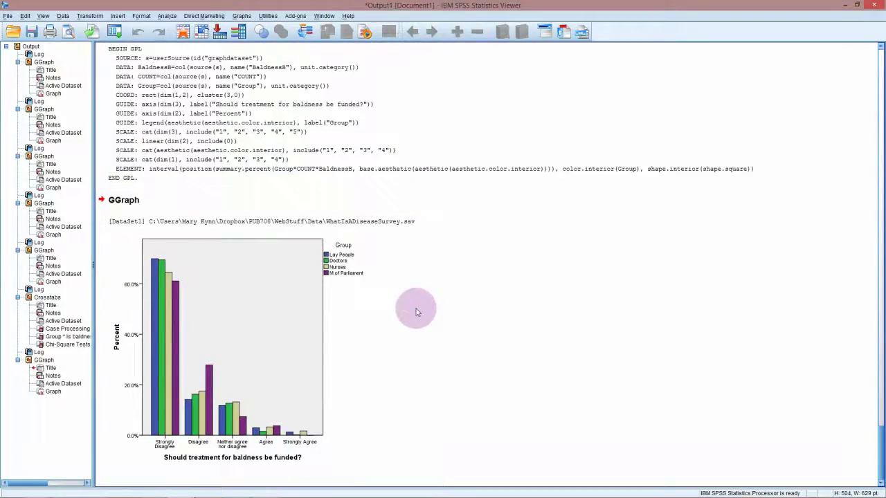
# In a new Chart Builder setup, cluster by "Should treatment for baldness be funded?" and put "Is baldness a disease?" on the x-axis
pyautogui.click(286, 356)
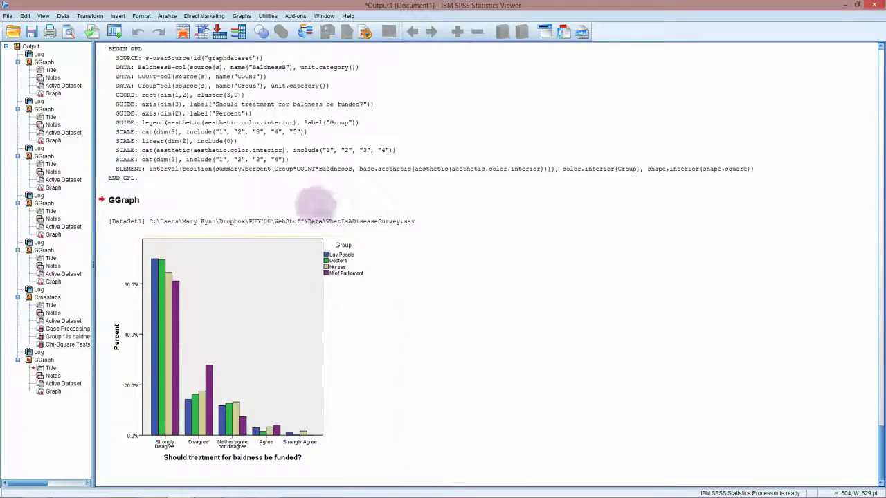
pyautogui.click(287, 97)
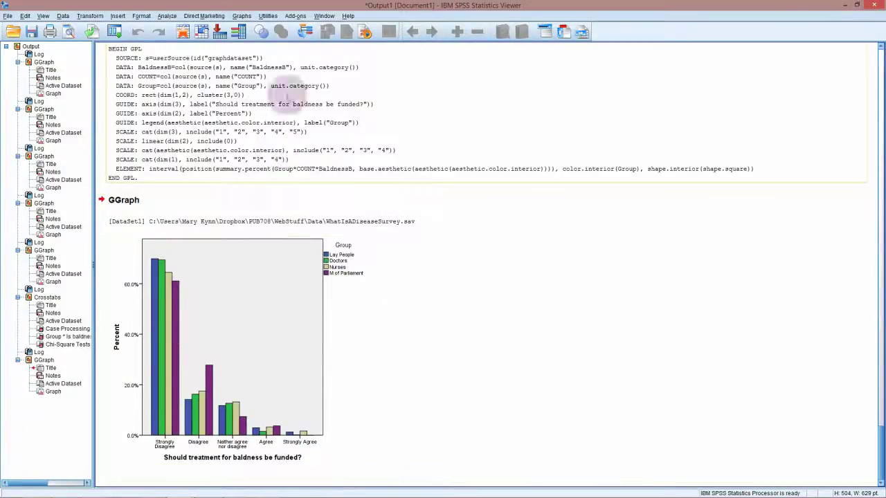
pyautogui.click(242, 16)
pyautogui.click(261, 27)
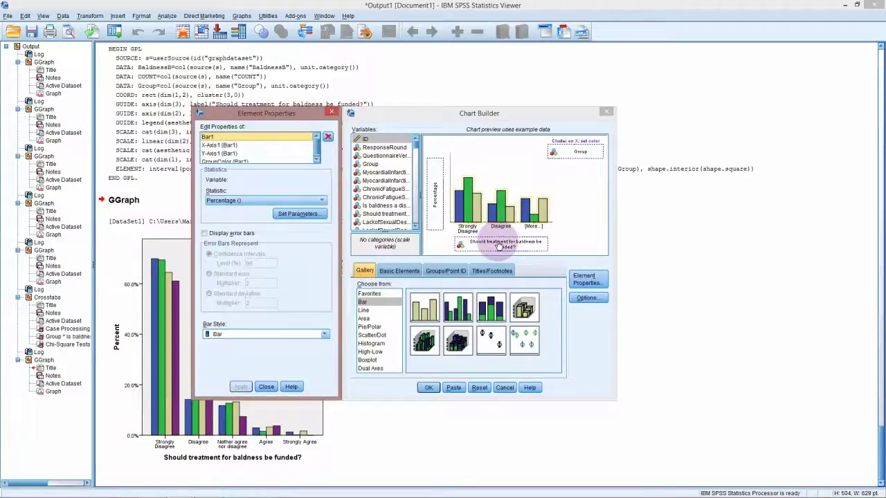
pyautogui.moveTo(494, 239); pyautogui.dragTo(565, 153)
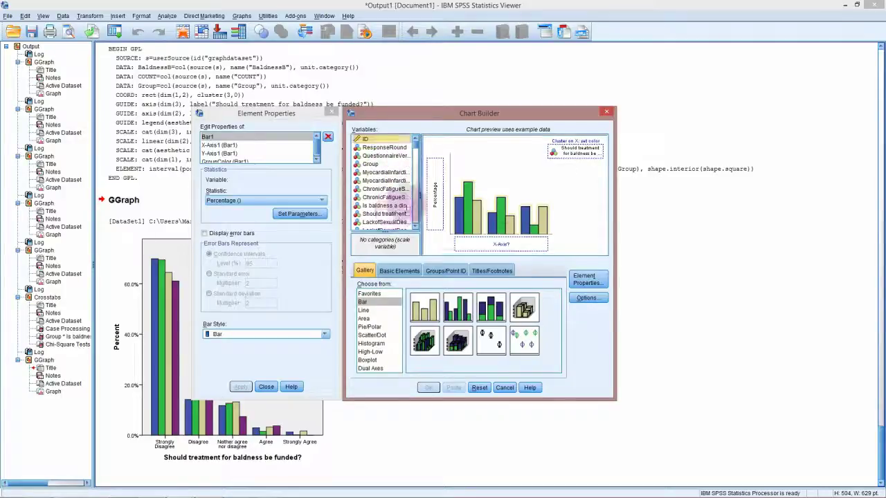
pyautogui.moveTo(384, 205); pyautogui.dragTo(497, 230)
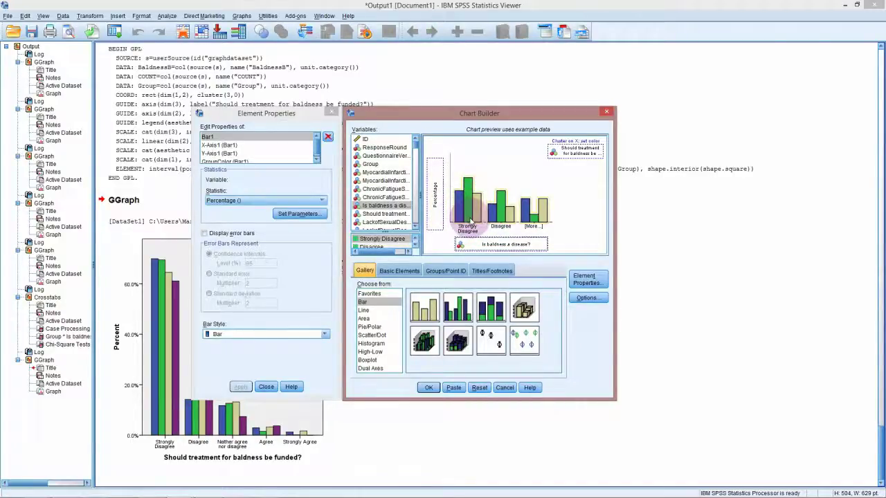
# Set the percentage denominator to Total for Each X-Axis Category, apply it to the bars and generate the chart
pyautogui.click(308, 214)
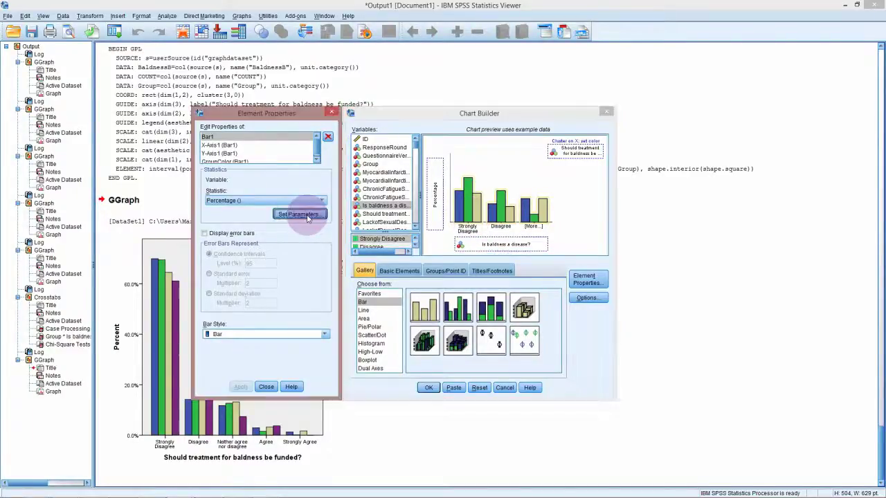
pyautogui.click(280, 257)
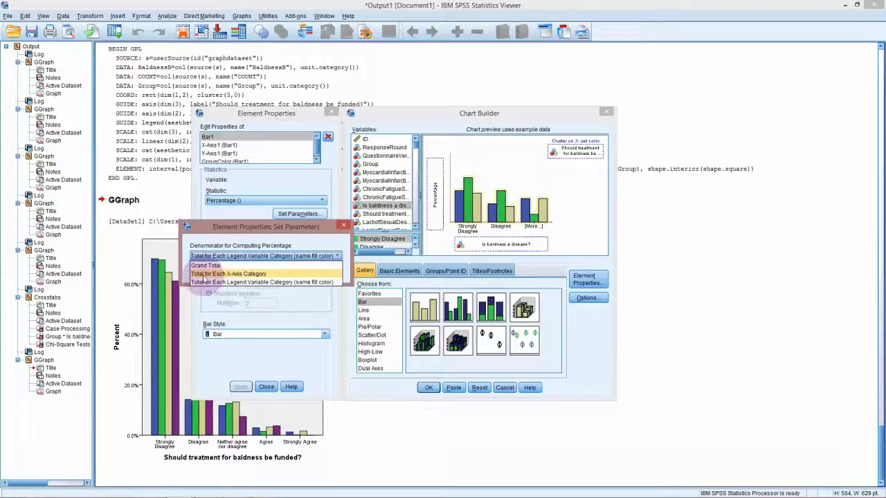
pyautogui.click(247, 275)
pyautogui.click(237, 274)
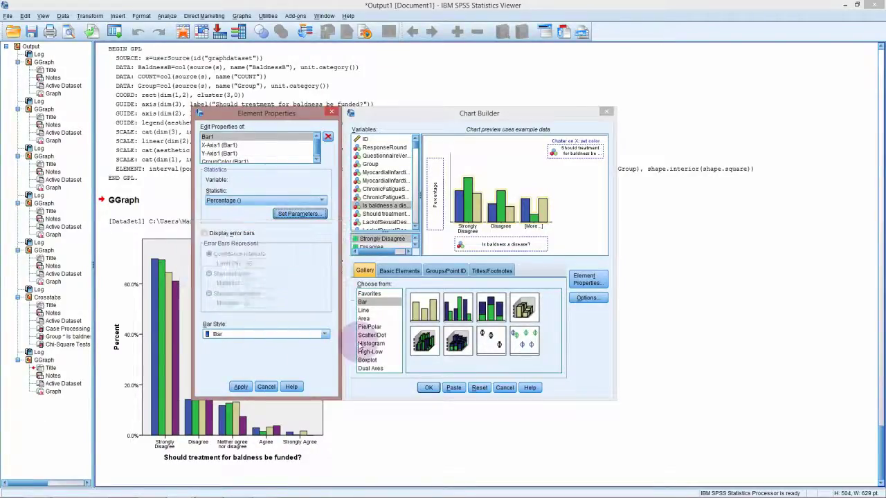
pyautogui.click(240, 387)
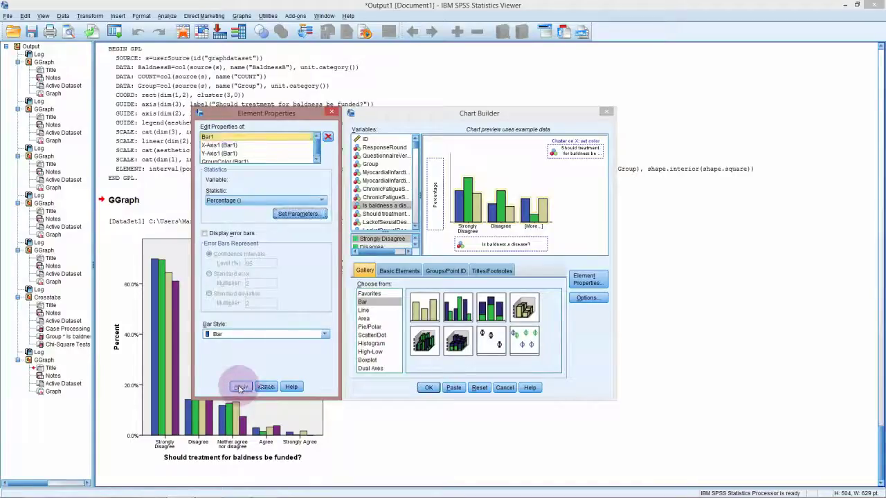
pyautogui.click(429, 387)
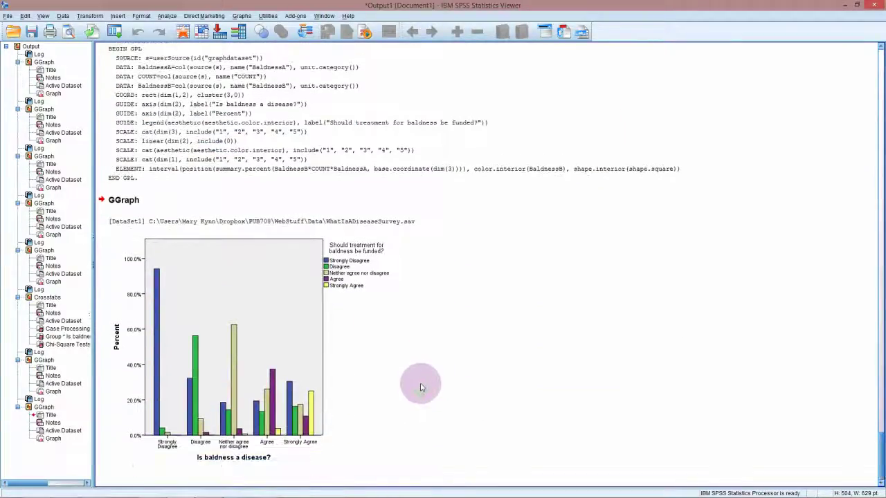
# Examine how the treatment funding responses are distributed within each "Is baldness a disease?" category of the new chart
pyautogui.click(256, 375)
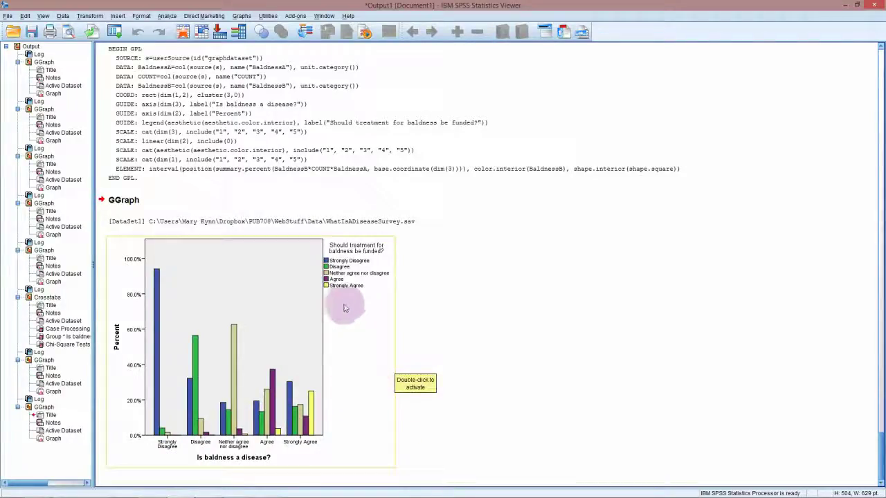
pyautogui.click(357, 395)
pyautogui.click(408, 388)
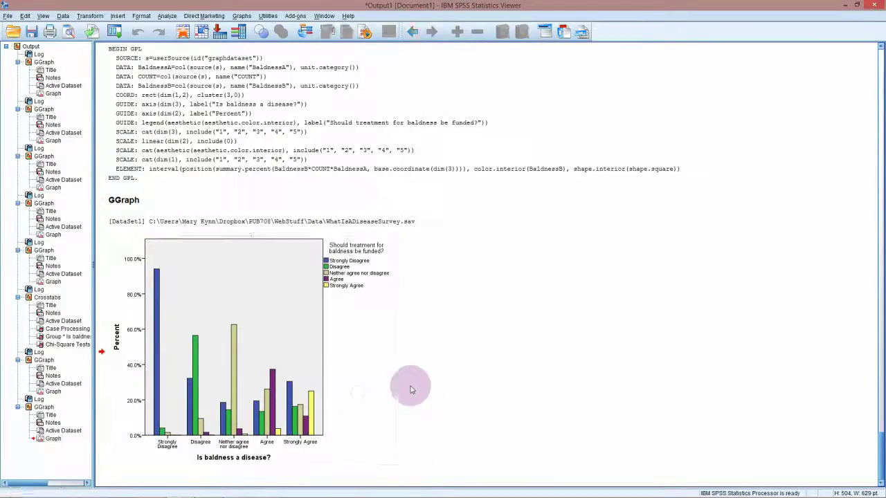
pyautogui.click(361, 381)
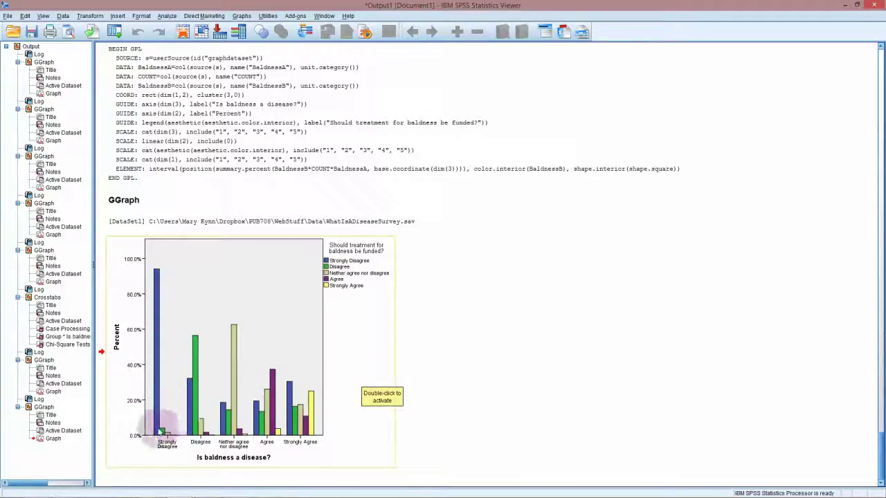
pyautogui.moveTo(166, 429); pyautogui.dragTo(244, 4)
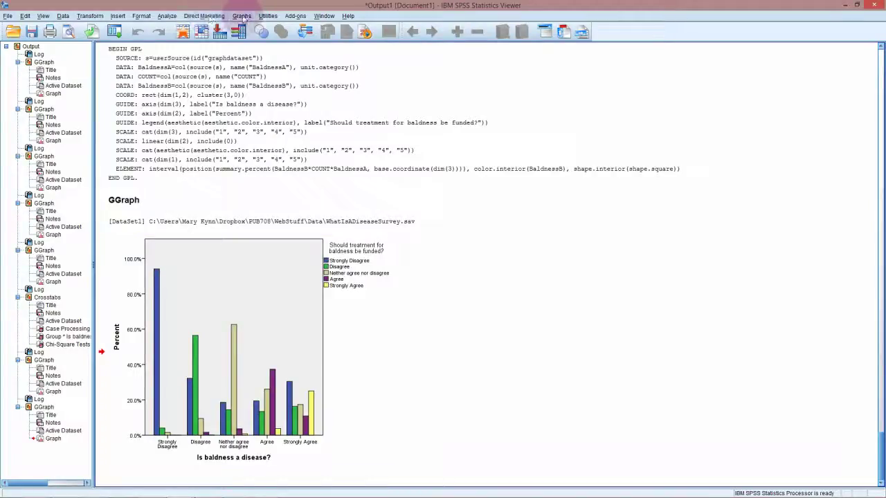
# Build another percentage clustered bar chart with AutismA on the x-axis, clustered by AutismB
pyautogui.click(242, 16)
pyautogui.click(250, 29)
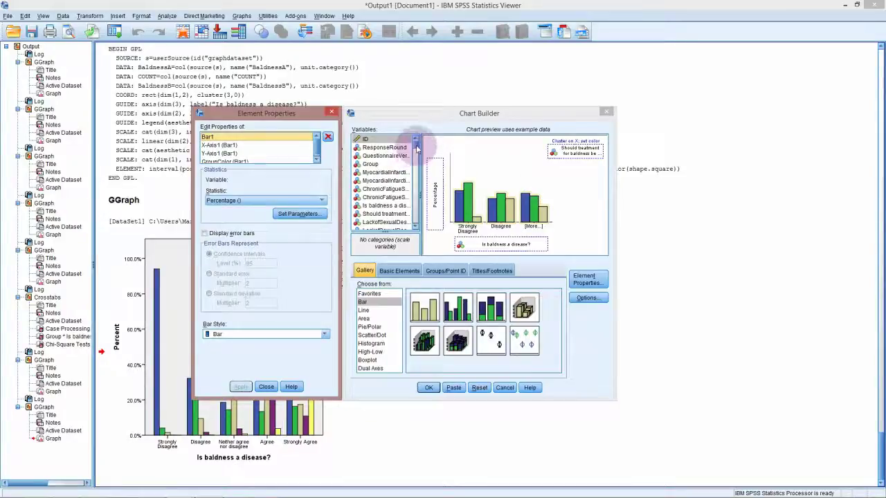
pyautogui.moveTo(415, 141); pyautogui.dragTo(416, 190)
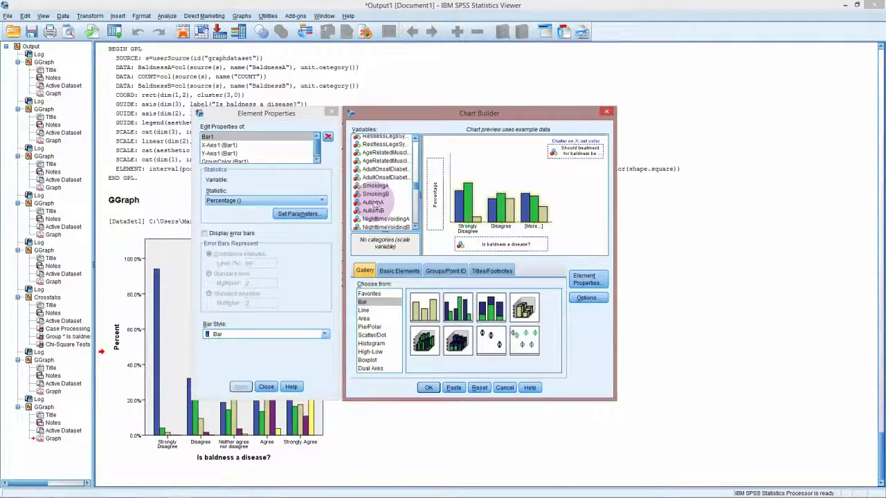
pyautogui.moveTo(374, 203); pyautogui.dragTo(484, 246)
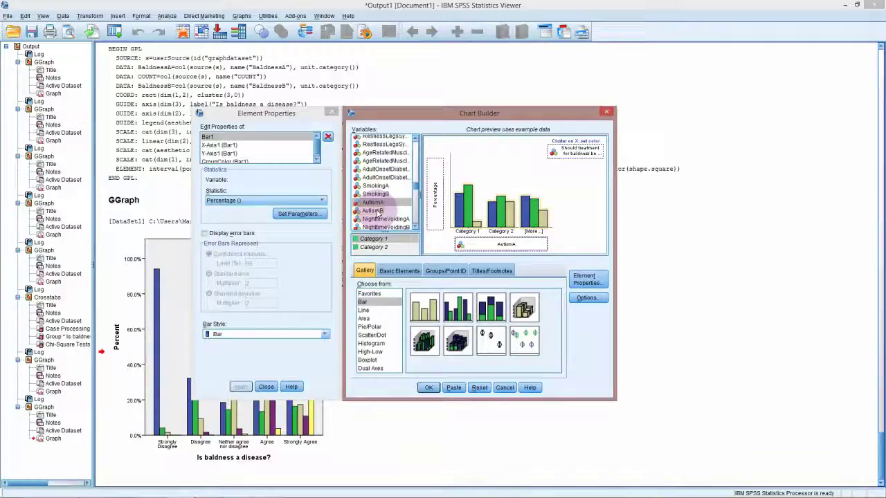
pyautogui.moveTo(377, 211); pyautogui.dragTo(558, 152)
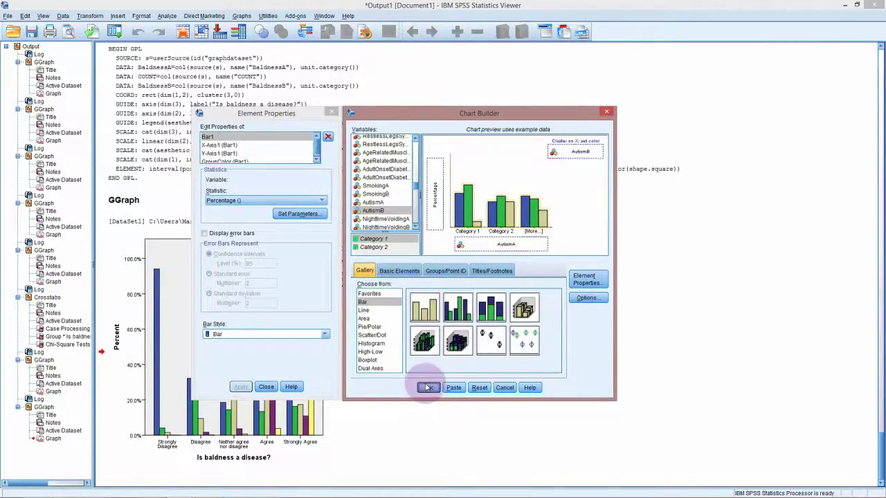
pyautogui.click(429, 388)
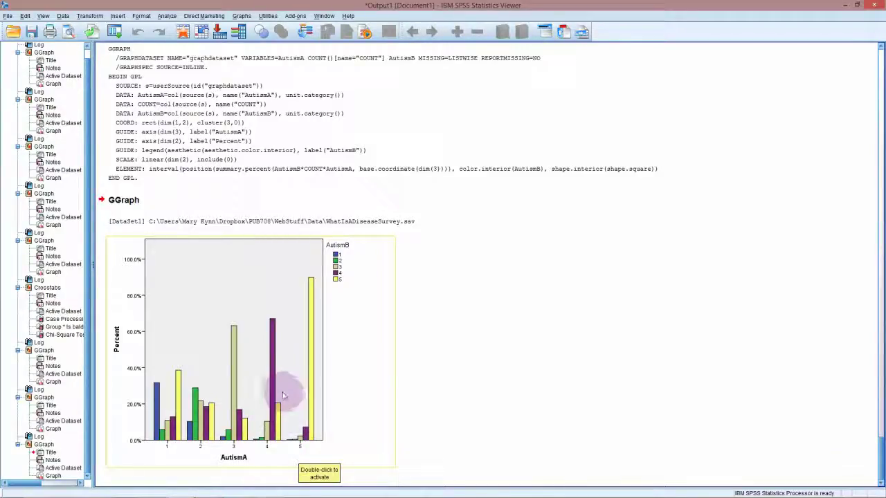
# Compare the AutismA by AutismB chart with the baldness disease-versus-funding chart above it in the output
pyautogui.scroll(2, 263, 349)
pyautogui.scroll(5, 263, 349)
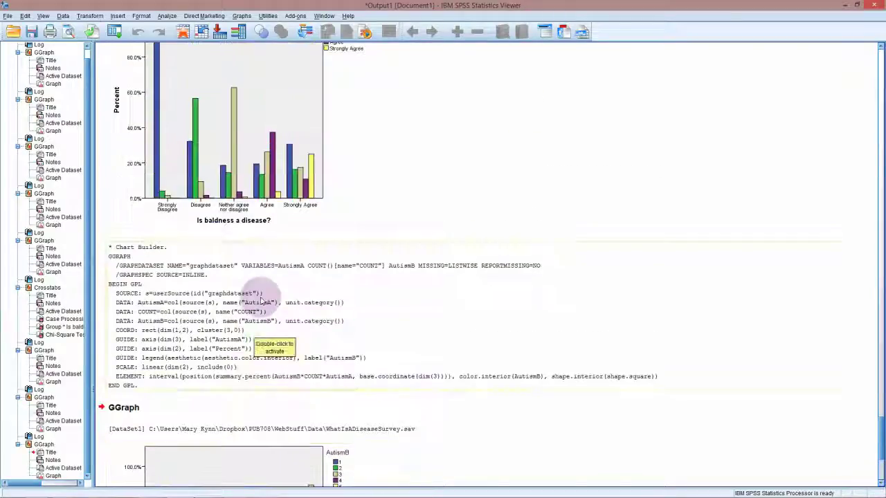
pyautogui.scroll(-5, 271, 348)
pyautogui.scroll(-2, 271, 348)
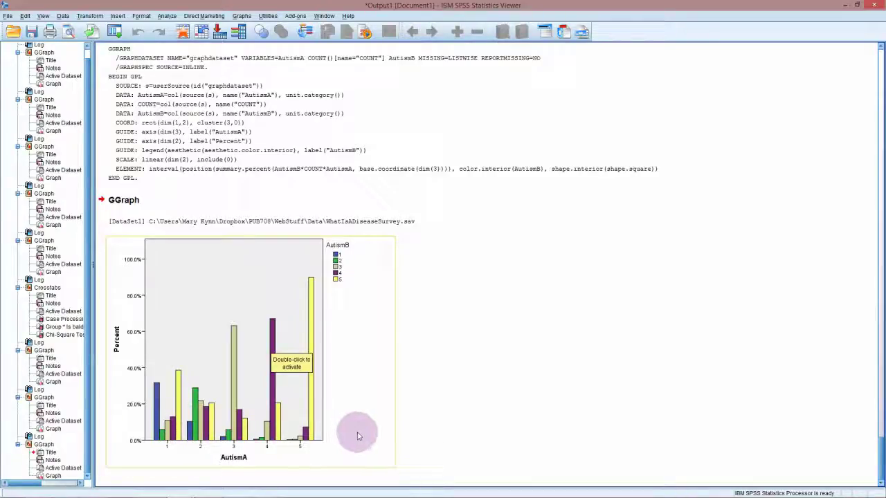
pyautogui.click(443, 239)
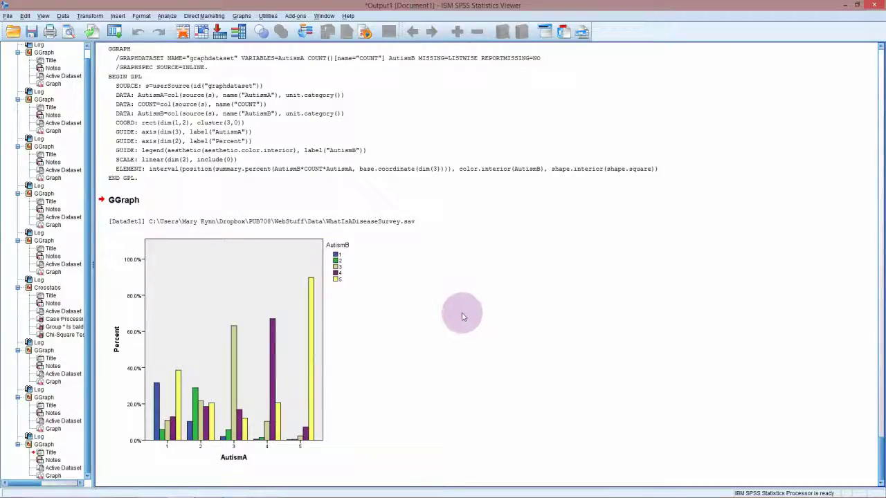
pyautogui.scroll(5, 443, 311)
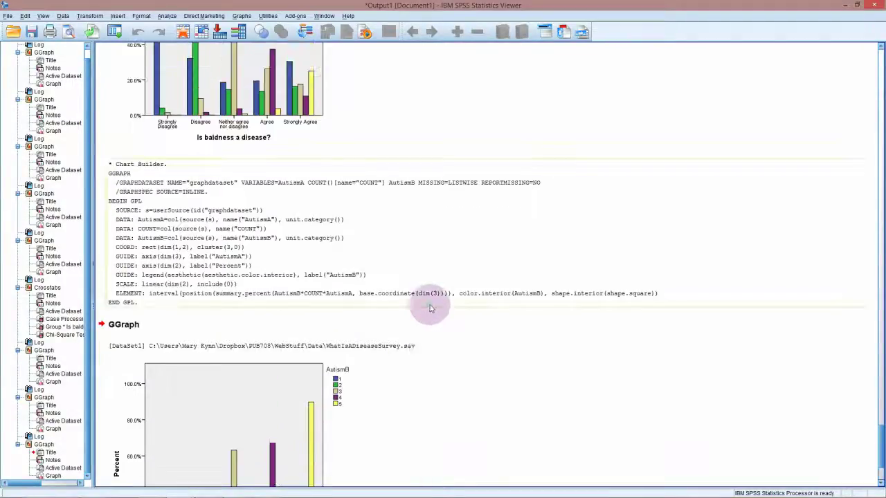
pyautogui.scroll(1, 429, 307)
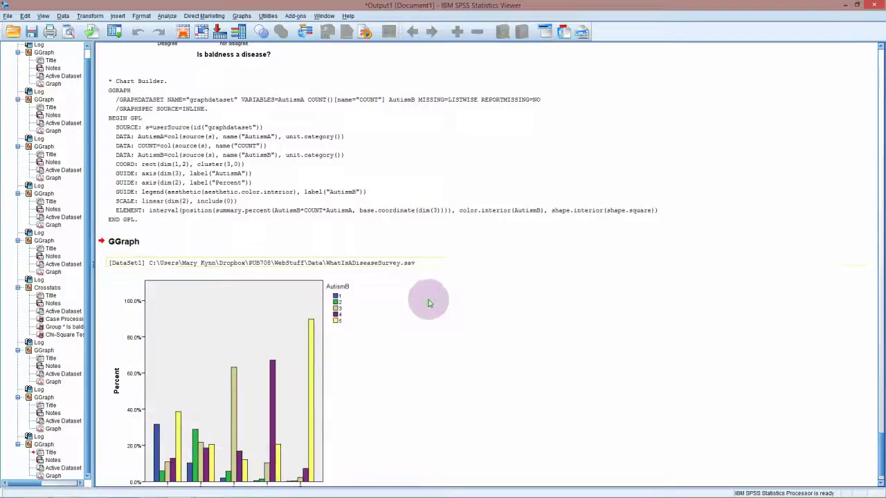
pyautogui.scroll(-1, 428, 302)
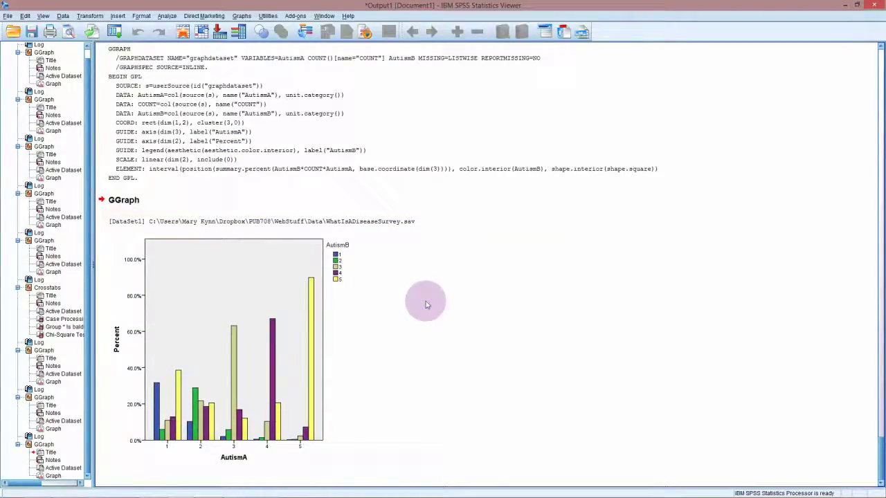
pyautogui.scroll(4, 426, 301)
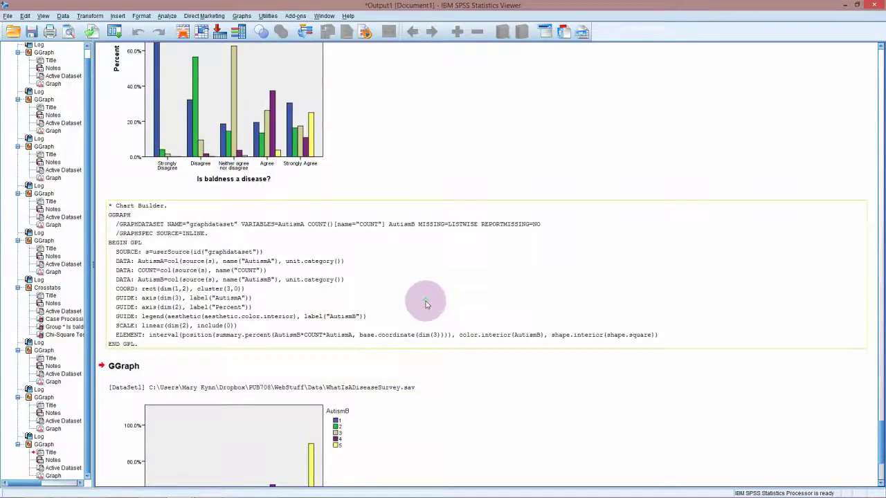
pyautogui.scroll(3, 425, 304)
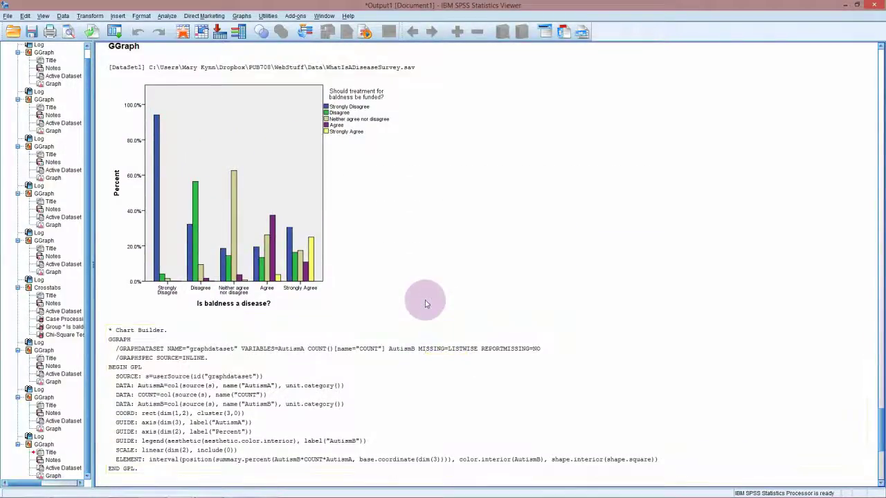
pyautogui.scroll(-7, 430, 302)
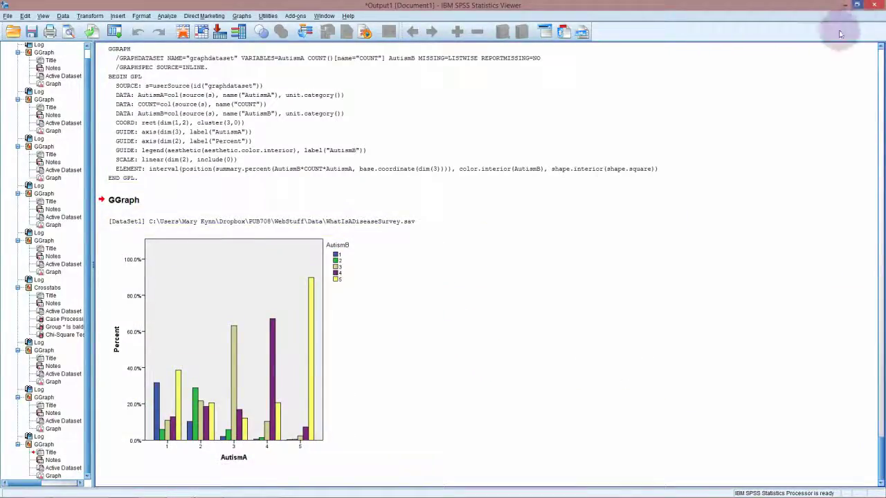
# Reduce the output window, move it aside and check the BaldnessA and BaldnessB labels and value labels in the Data Editor's variable list
pyautogui.click(221, 372)
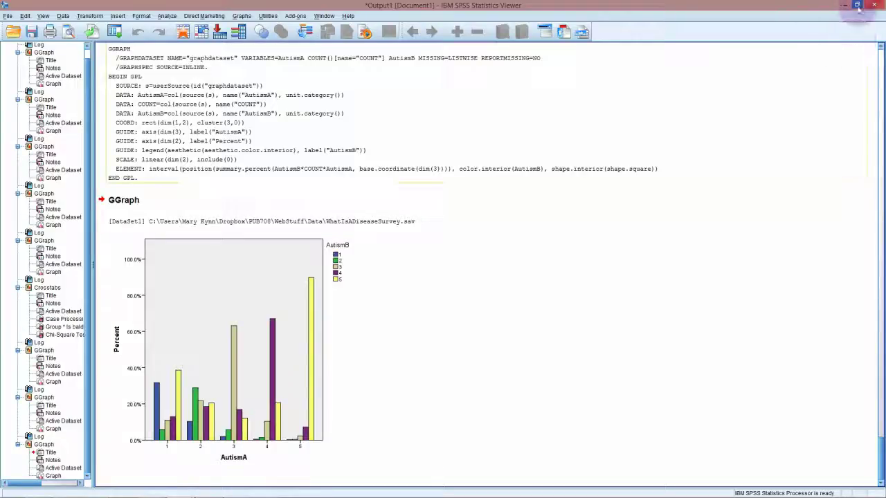
pyautogui.click(856, 5)
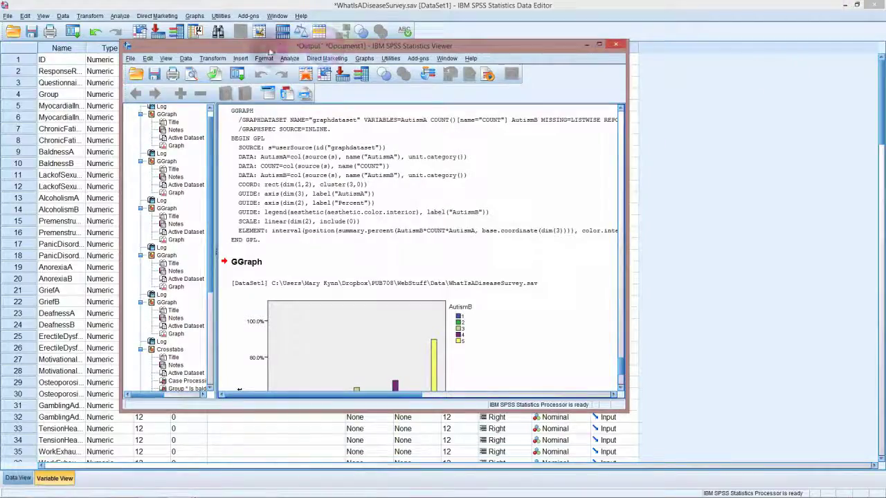
pyautogui.moveTo(271, 45); pyautogui.dragTo(444, 70)
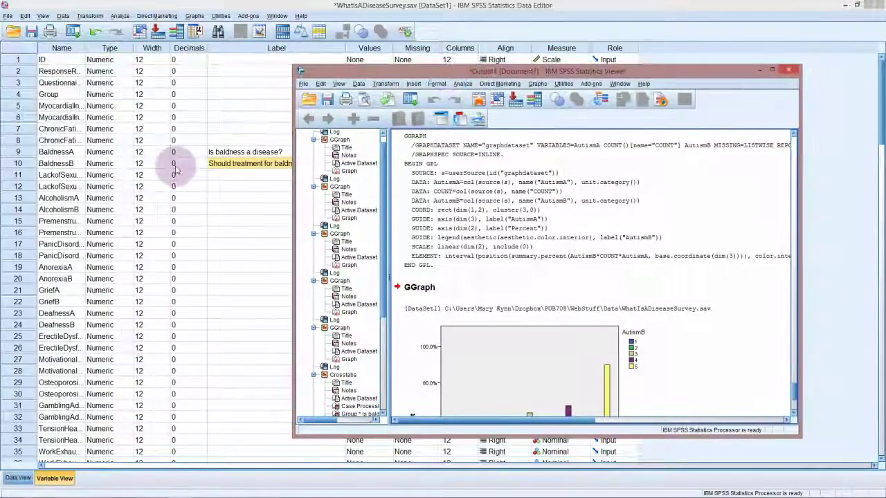
pyautogui.click(259, 175)
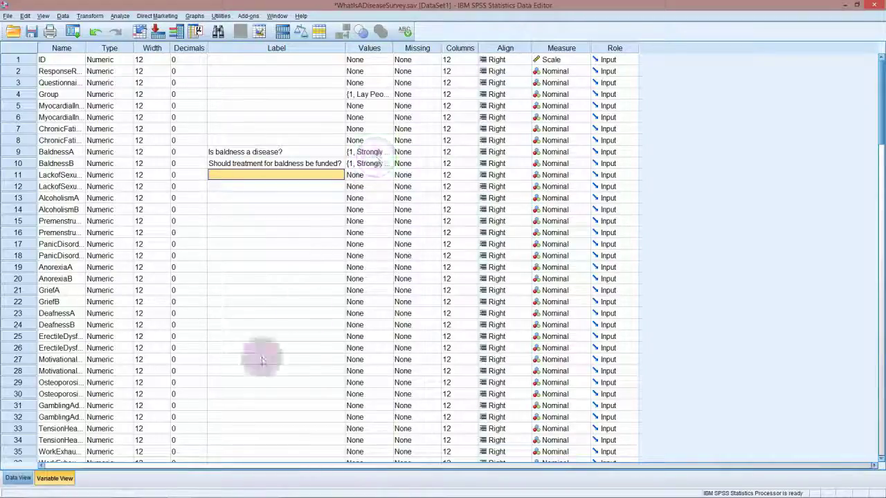
# Switch back to the output viewer and review the AutismA by AutismB chart and the output just above it
pyautogui.moveTo(178, 491)
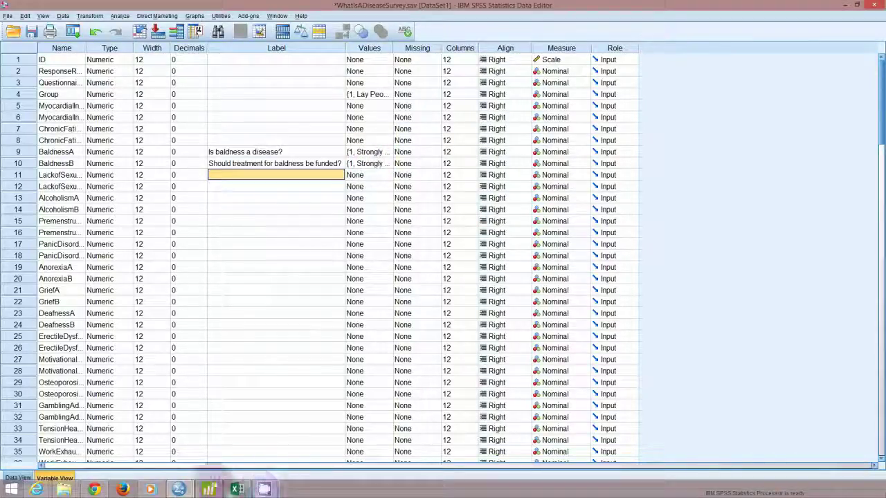
pyautogui.click(154, 416)
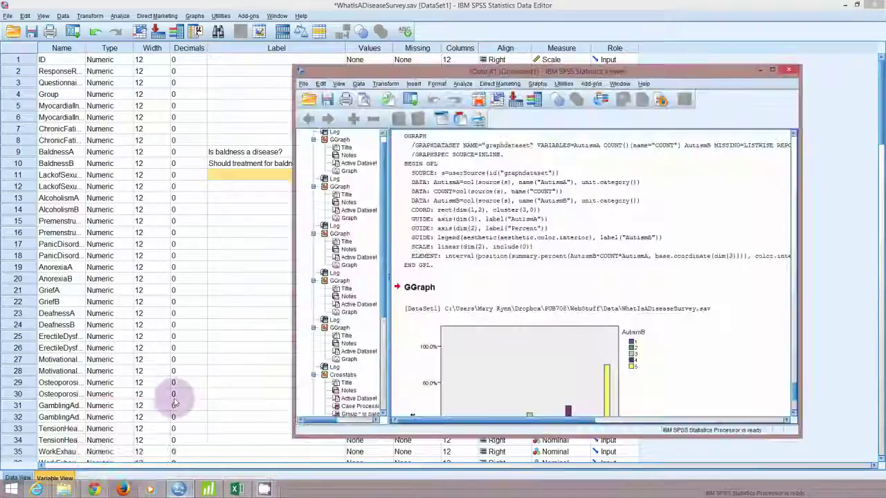
pyautogui.scroll(-5, 549, 316)
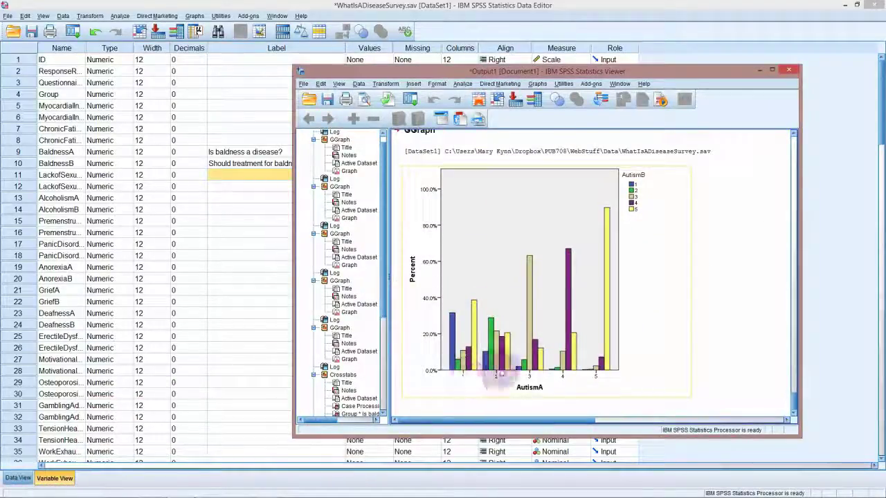
pyautogui.scroll(8, 637, 283)
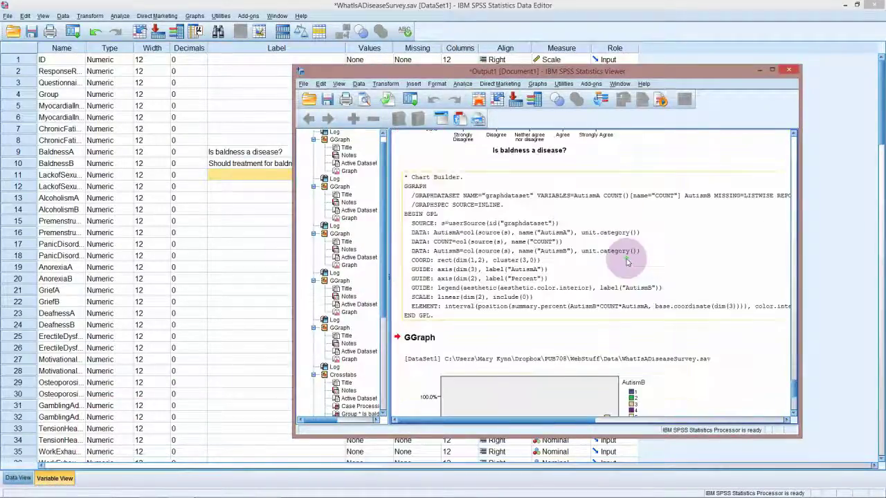